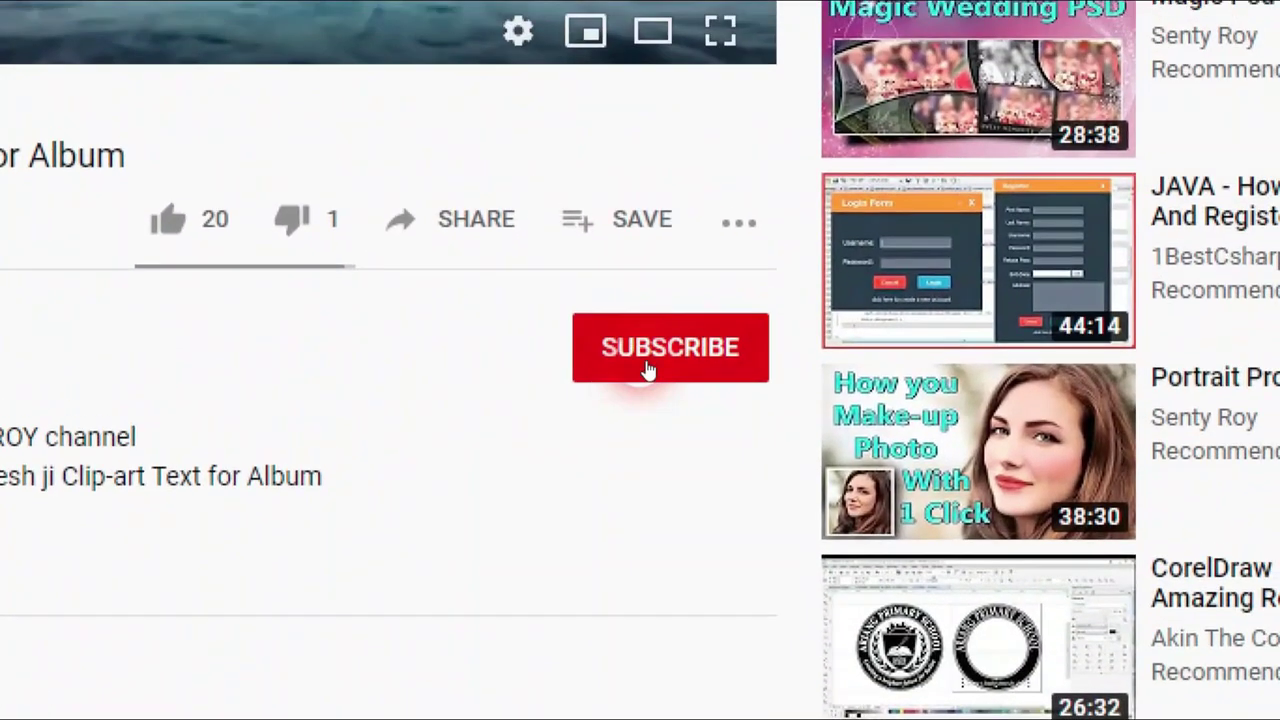
# Step: Subscribe to the YouTube channel and set its notification bell to All
pyautogui.click(647, 368)
pyautogui.click(645, 365)
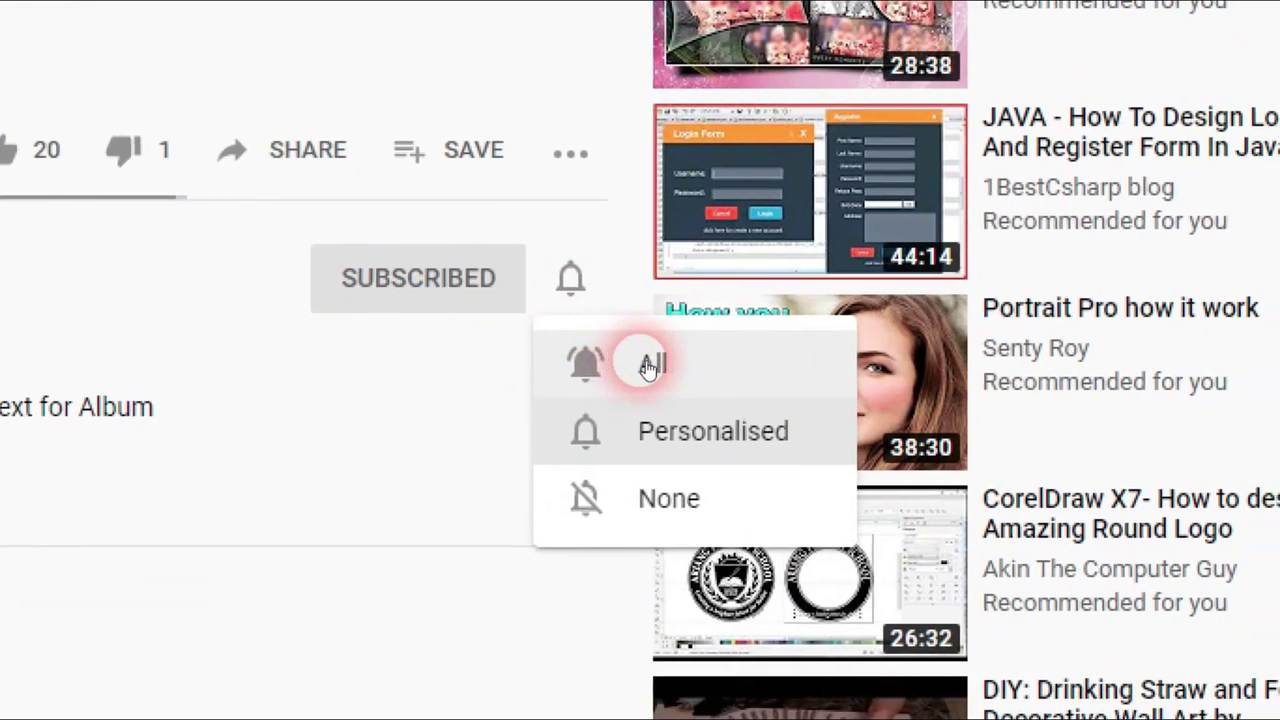
pyautogui.click(650, 366)
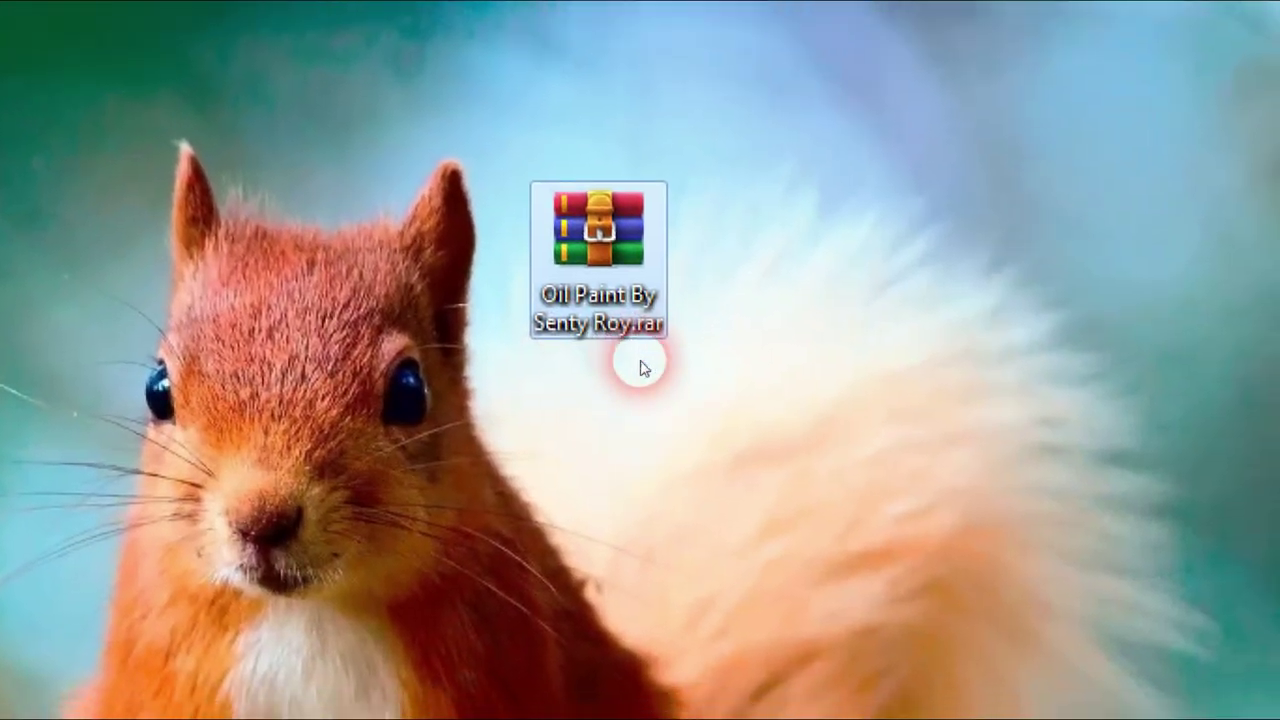
pyautogui.moveTo(650, 380); pyautogui.dragTo(515, 205)
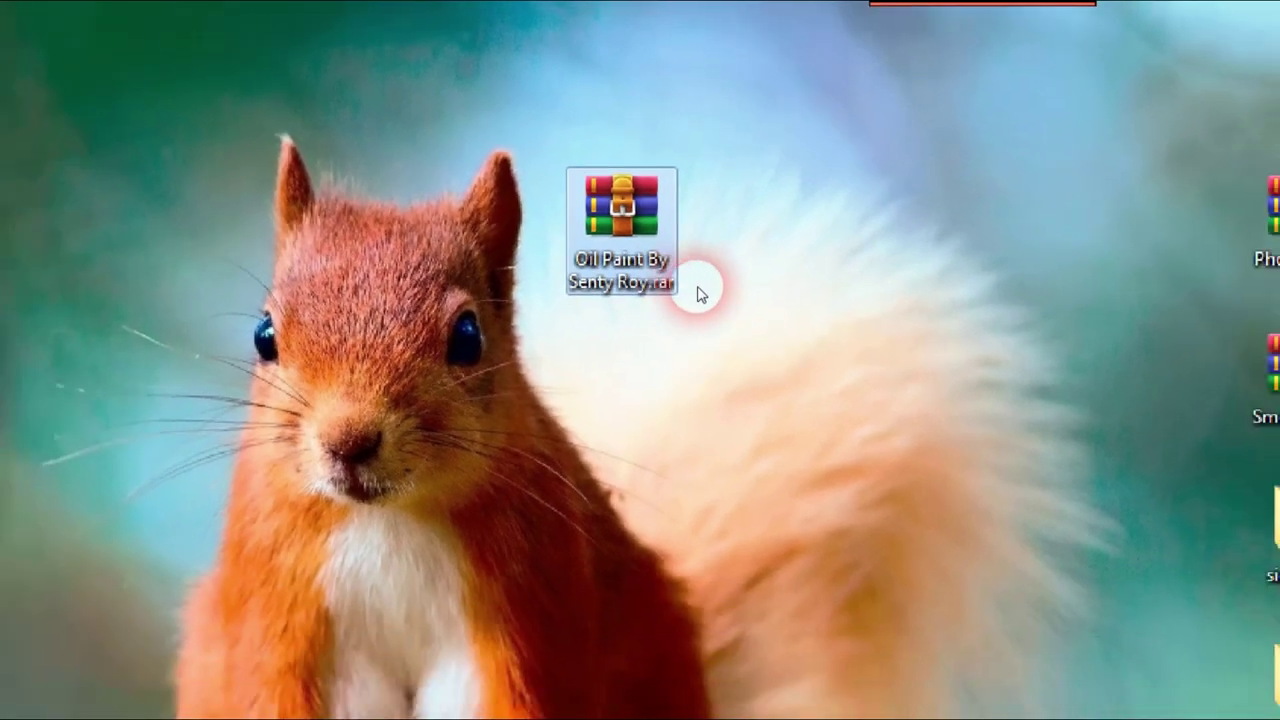
pyautogui.rightClick(641, 357)
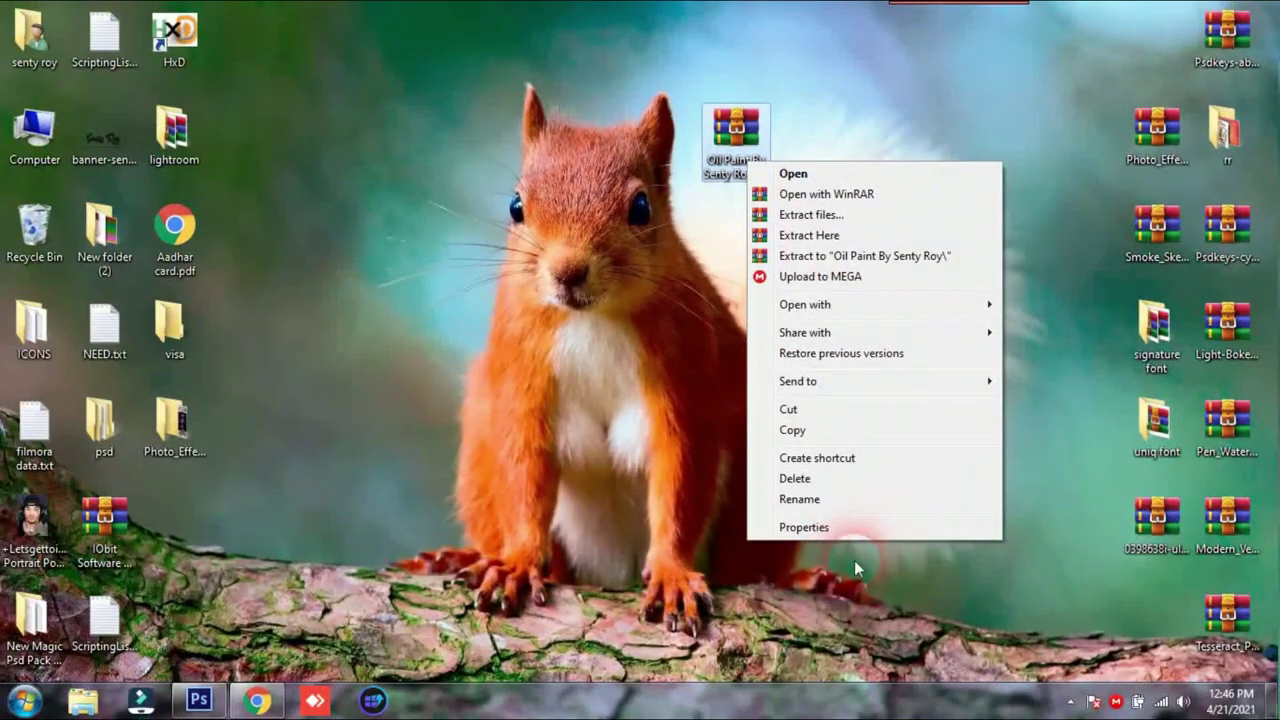
pyautogui.click(804, 528)
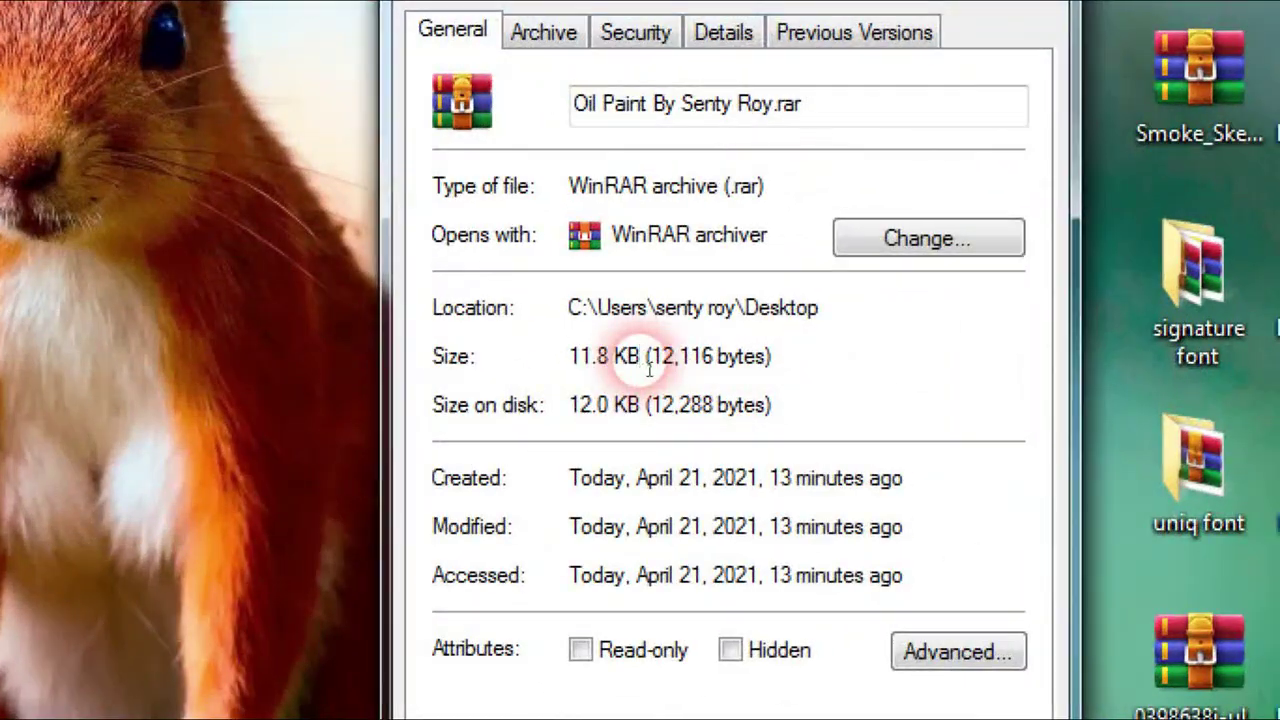
pyautogui.moveTo(650, 362); pyautogui.dragTo(582, 356)
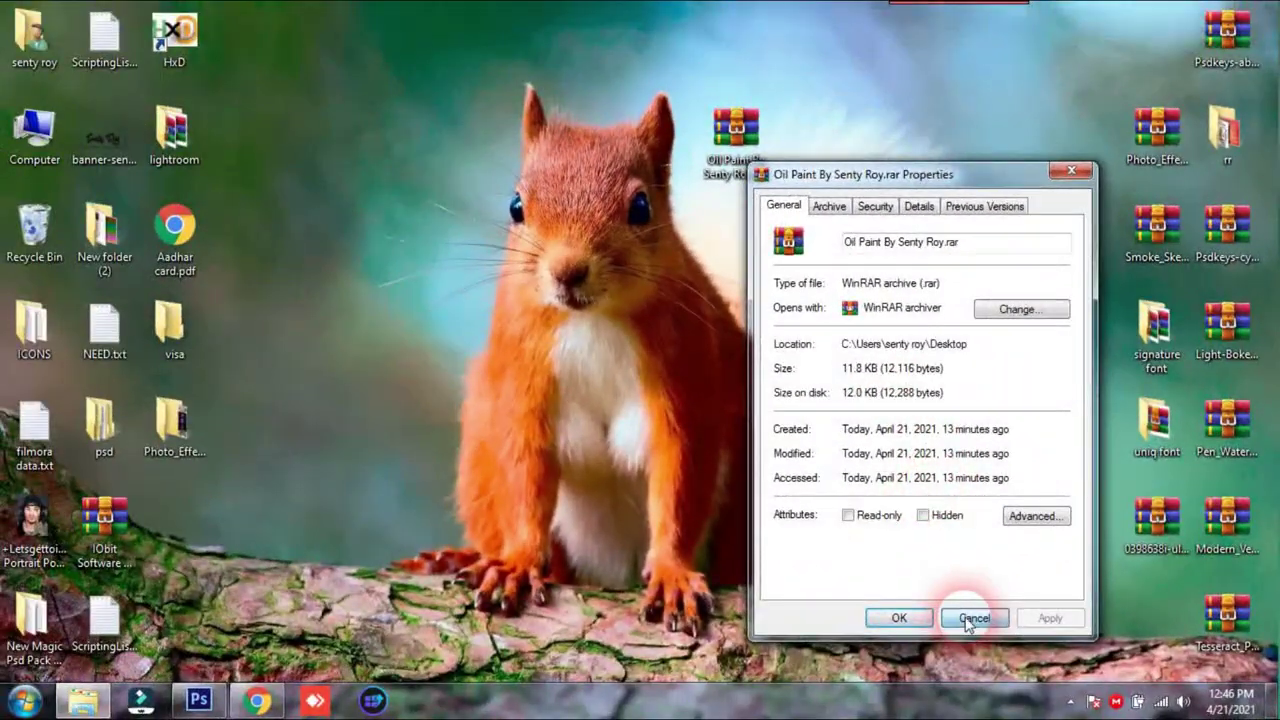
pyautogui.click(970, 615)
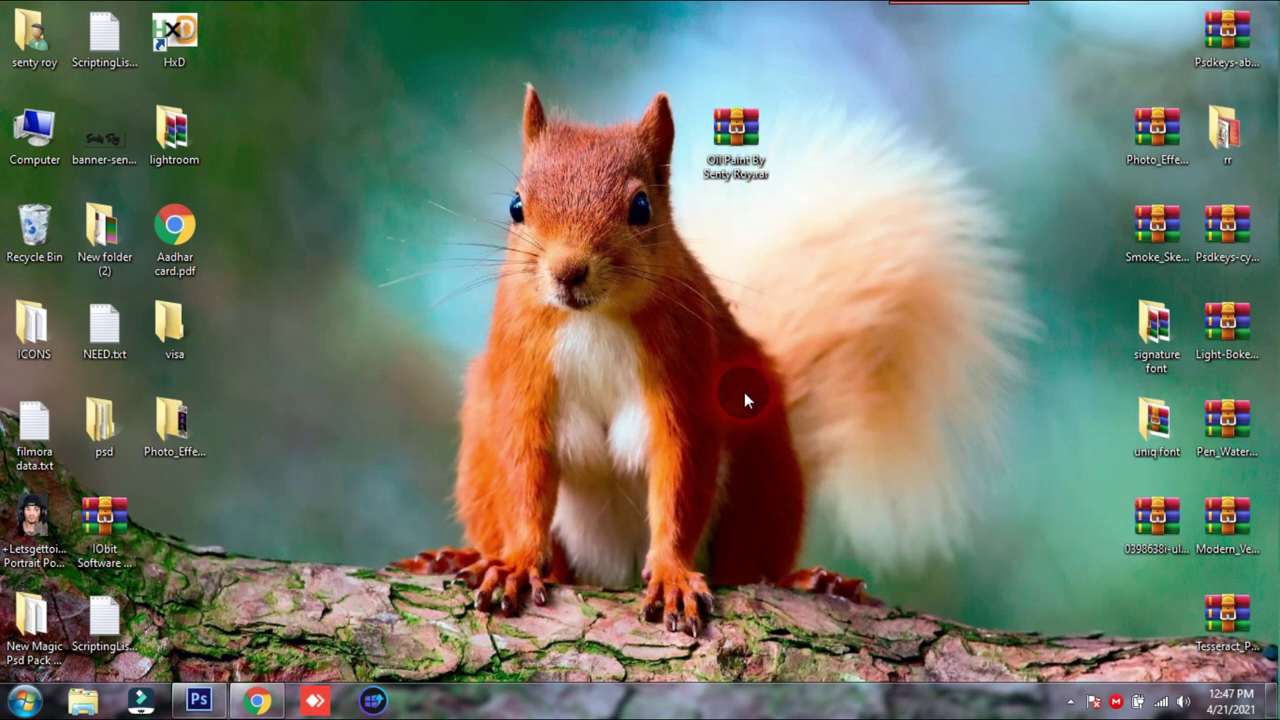
# Step: Close Photoshop's Actions panel, minimize Photoshop and select the Oil Paint rar archive
pyautogui.click(199, 700)
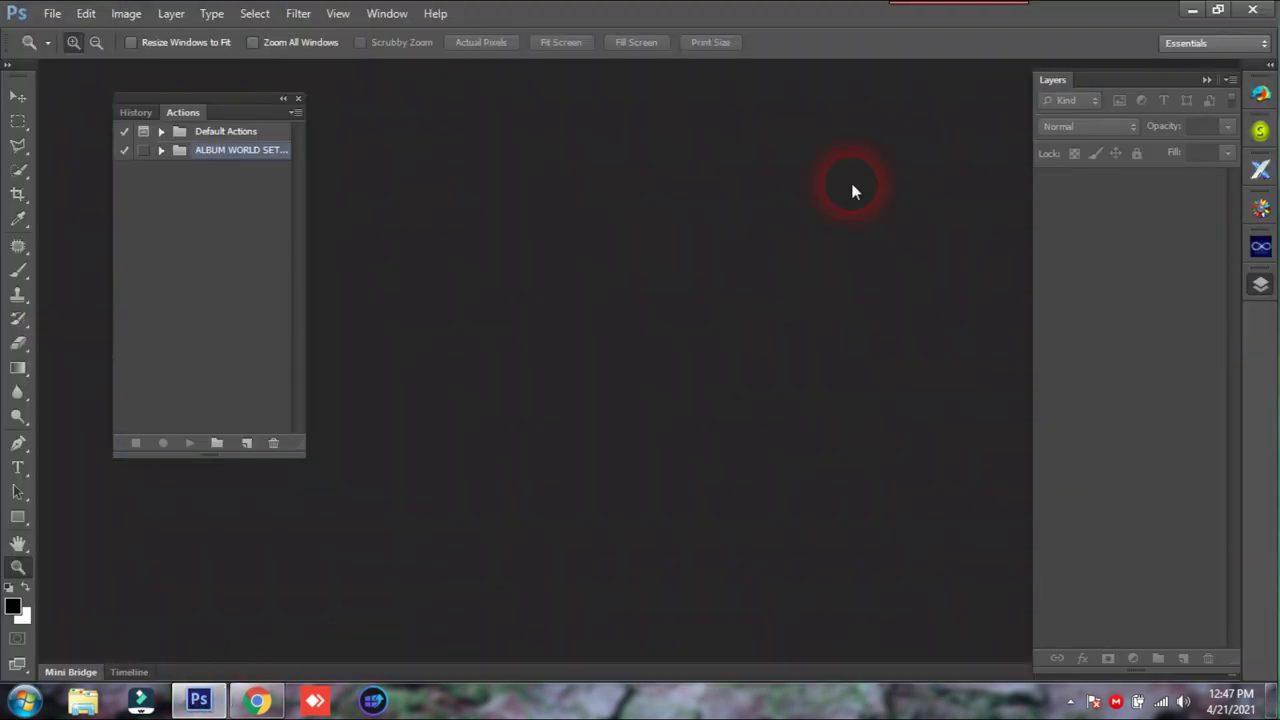
pyautogui.click(296, 100)
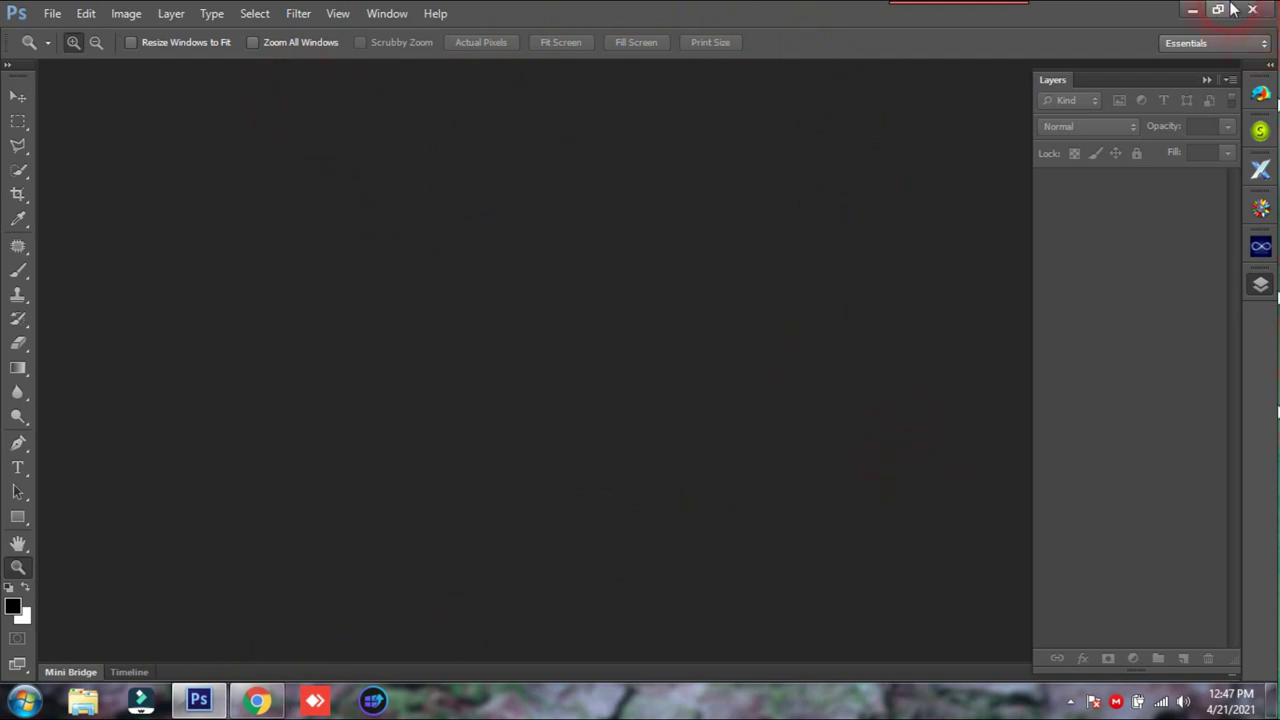
pyautogui.click(1190, 10)
pyautogui.click(735, 140)
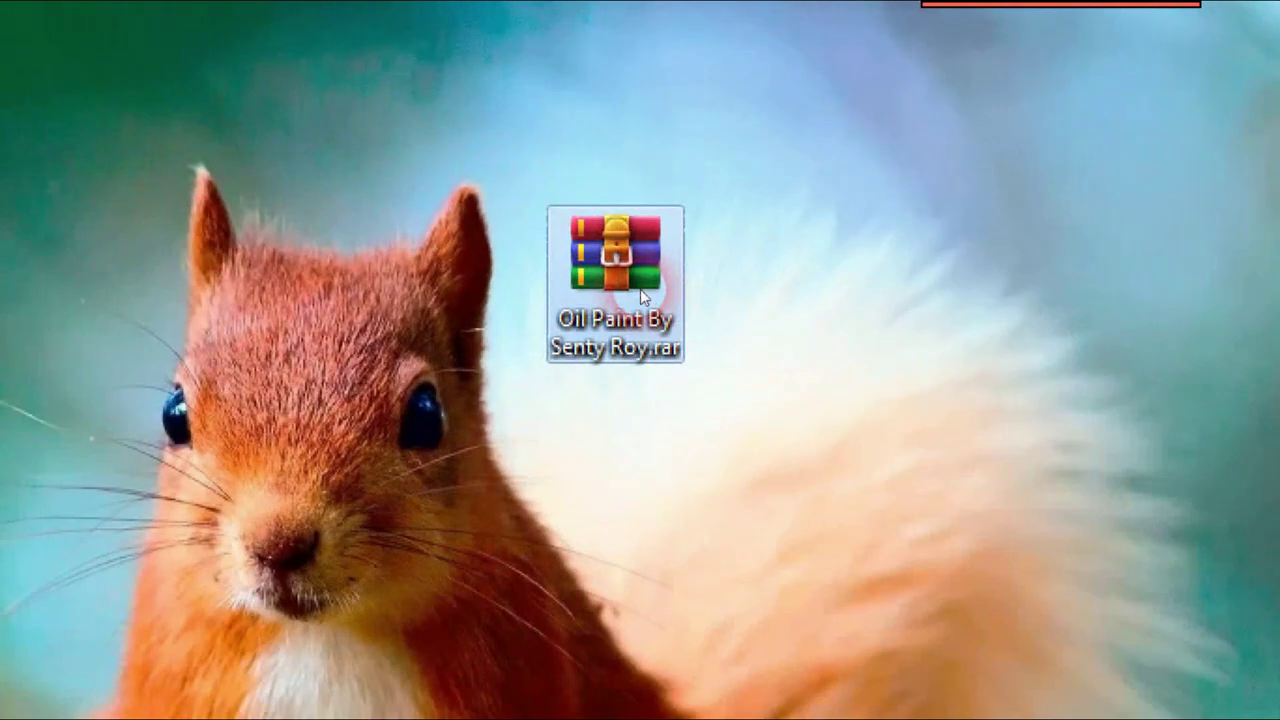
# Step: Extract the archive in WinRAR to the suggested Desktop\Oil Paint By Senty Roy folder
pyautogui.doubleClick(640, 289)
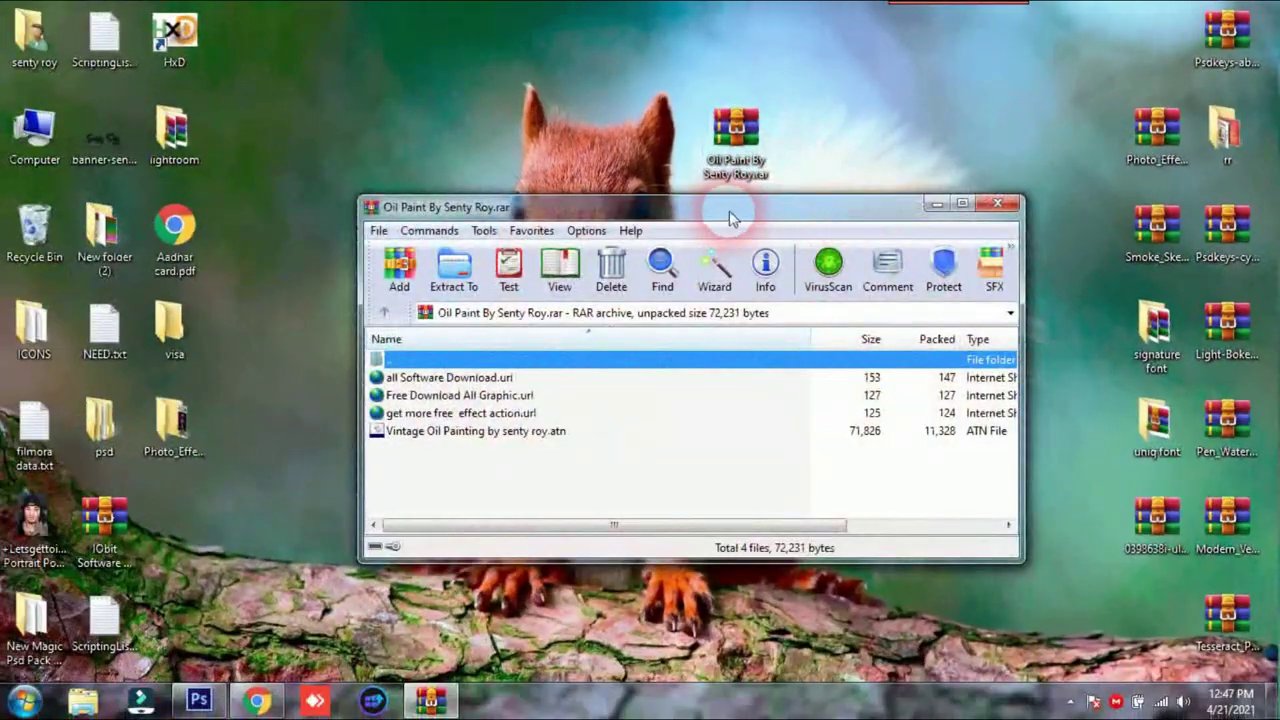
pyautogui.moveTo(730, 218); pyautogui.dragTo(753, 170)
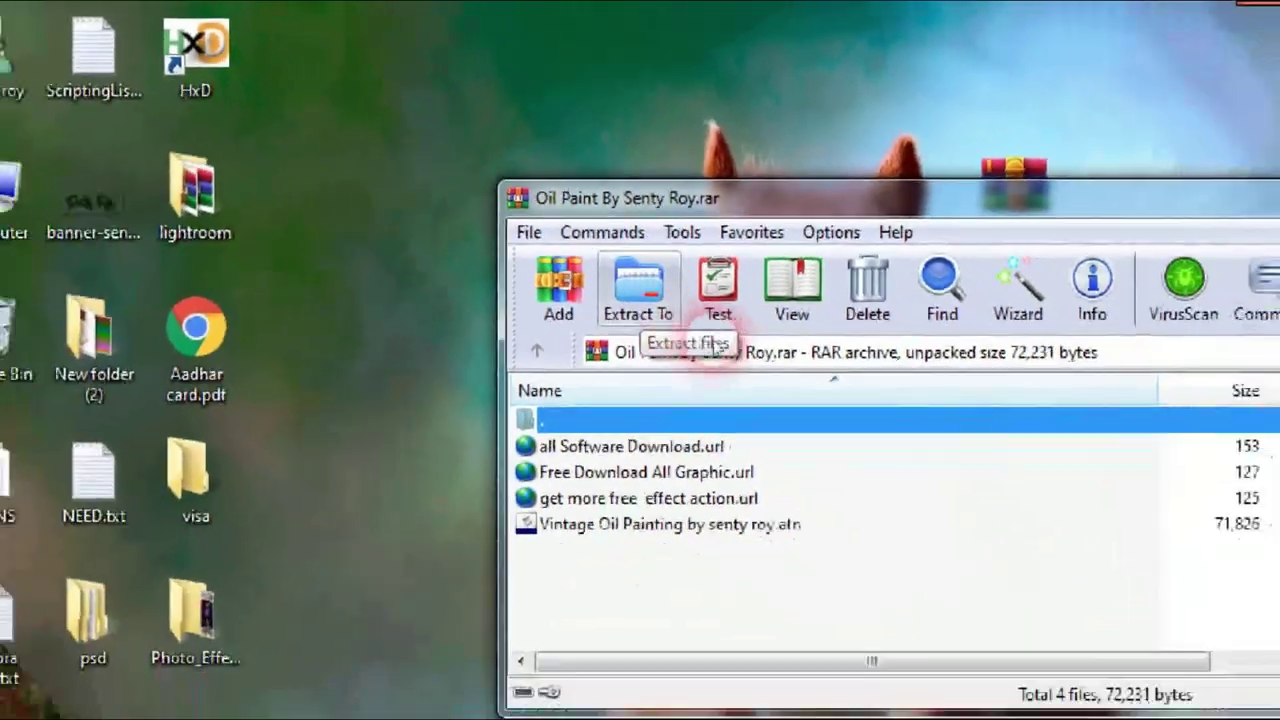
pyautogui.click(641, 370)
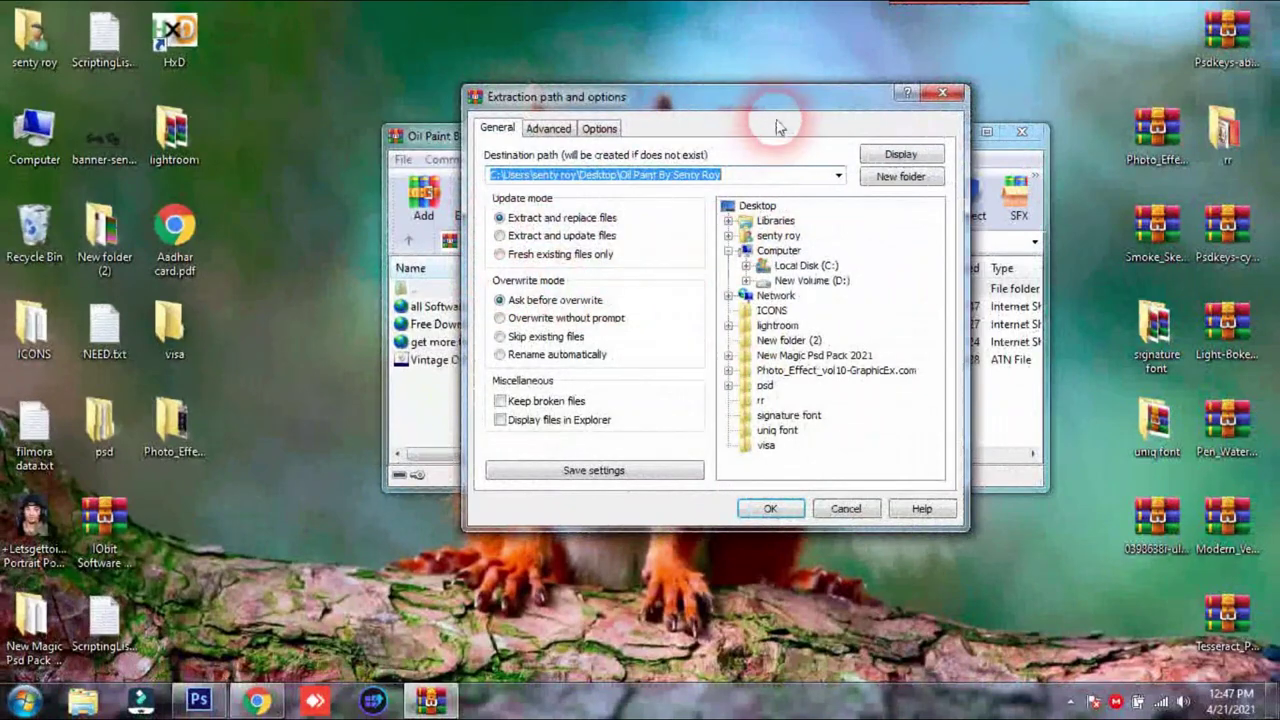
pyautogui.moveTo(780, 126); pyautogui.dragTo(811, 146)
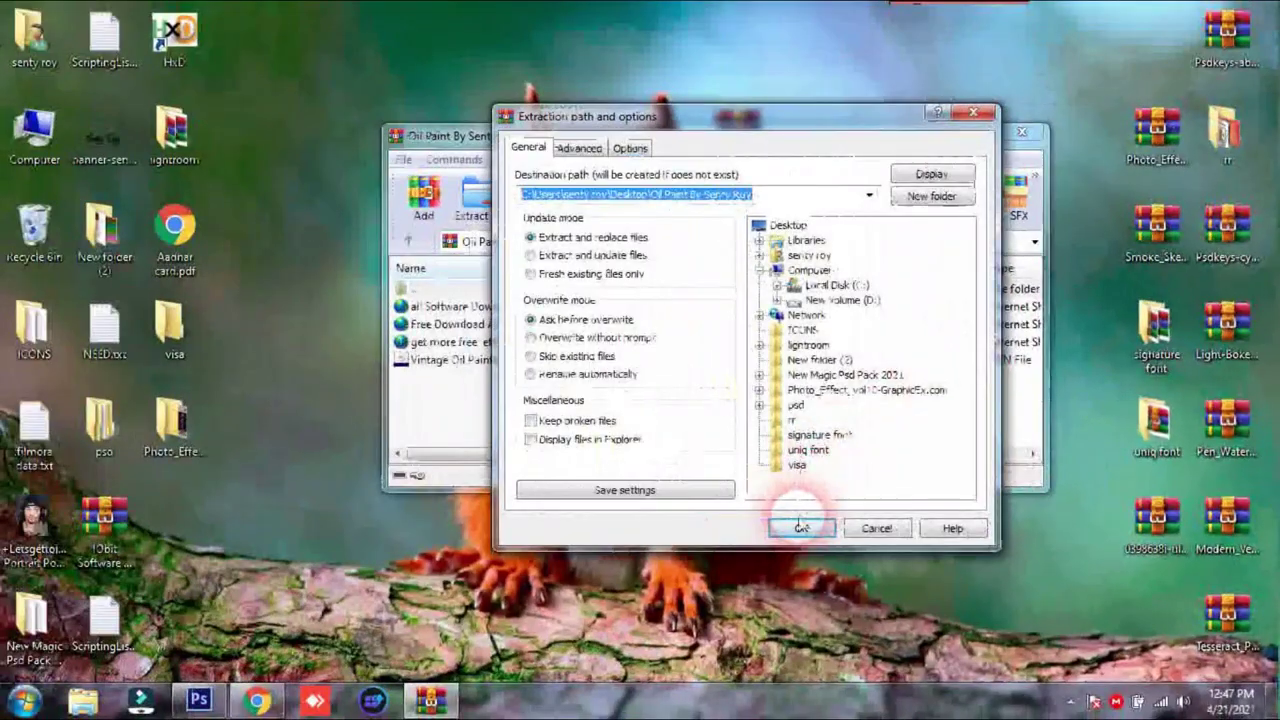
pyautogui.click(801, 530)
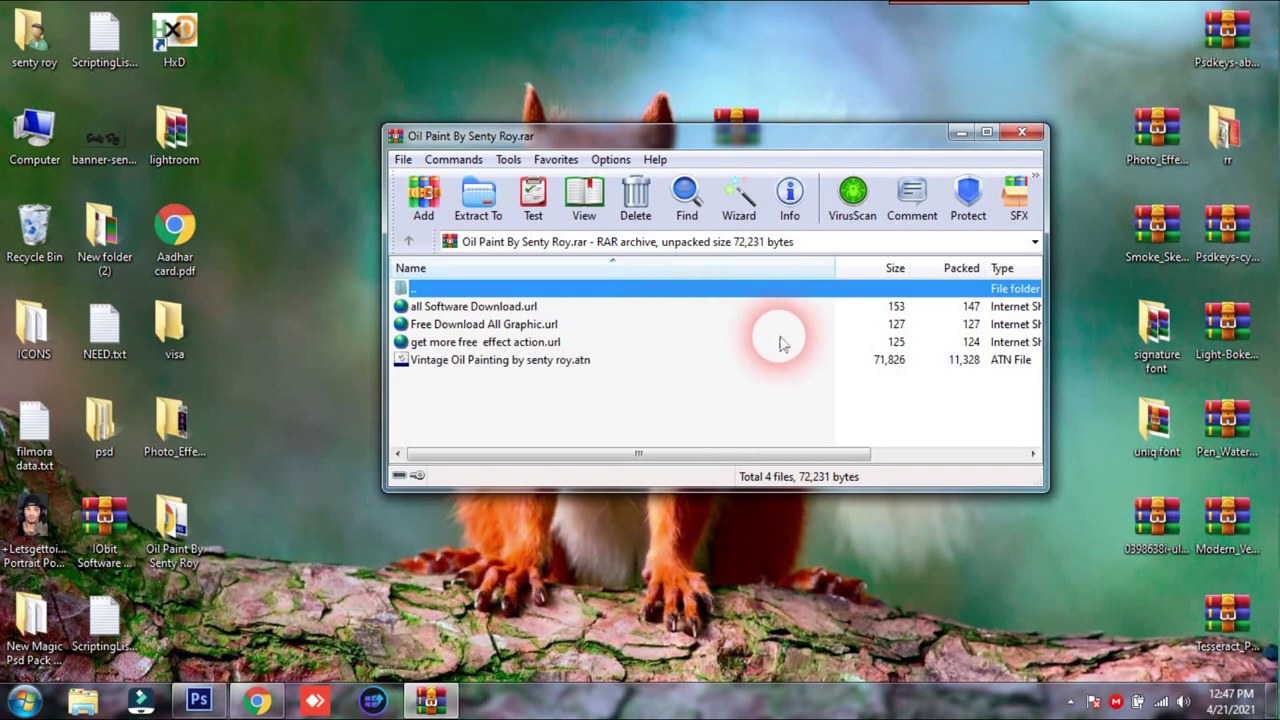
# Step: Close WinRAR and place the extracted folder beside the archive on the desktop
pyautogui.moveTo(793, 143)
pyautogui.mouseDown()
pyautogui.moveTo(810, 148)
pyautogui.moveTo(764, 146)
pyautogui.mouseUp()
pyautogui.click(990, 136)
pyautogui.moveTo(174, 525); pyautogui.dragTo(846, 186)
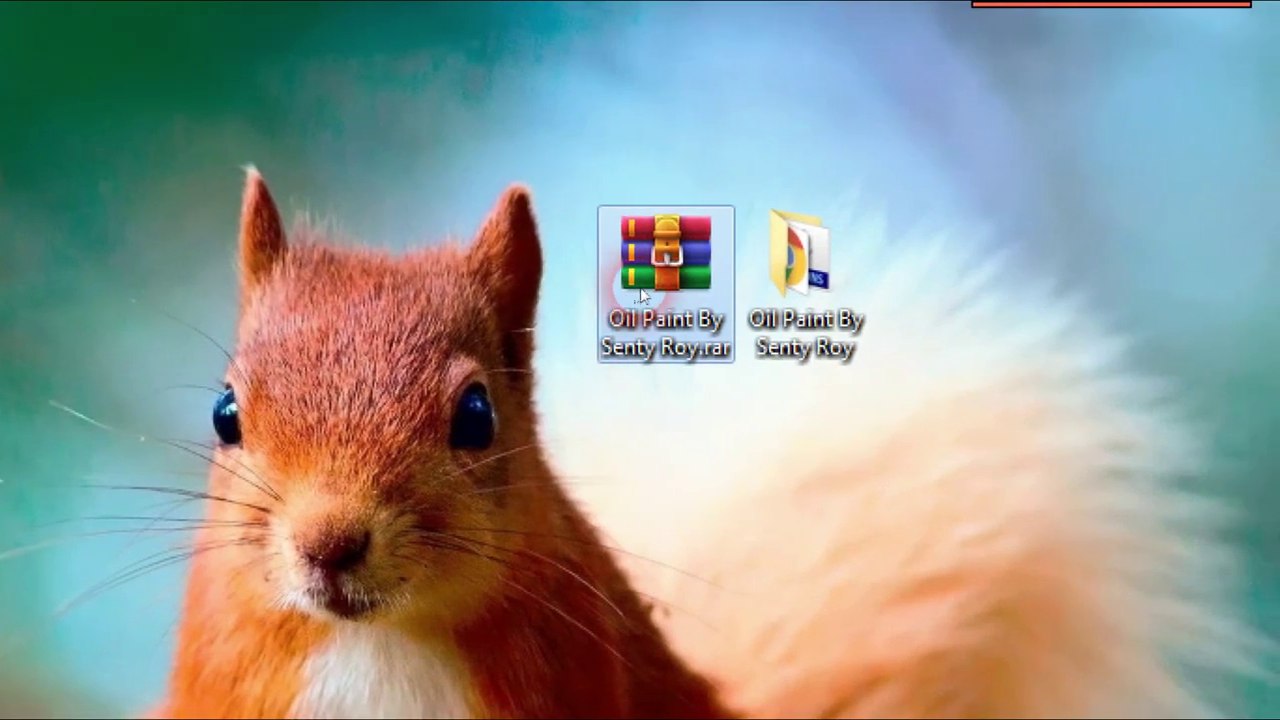
pyautogui.moveTo(680, 290); pyautogui.dragTo(682, 283)
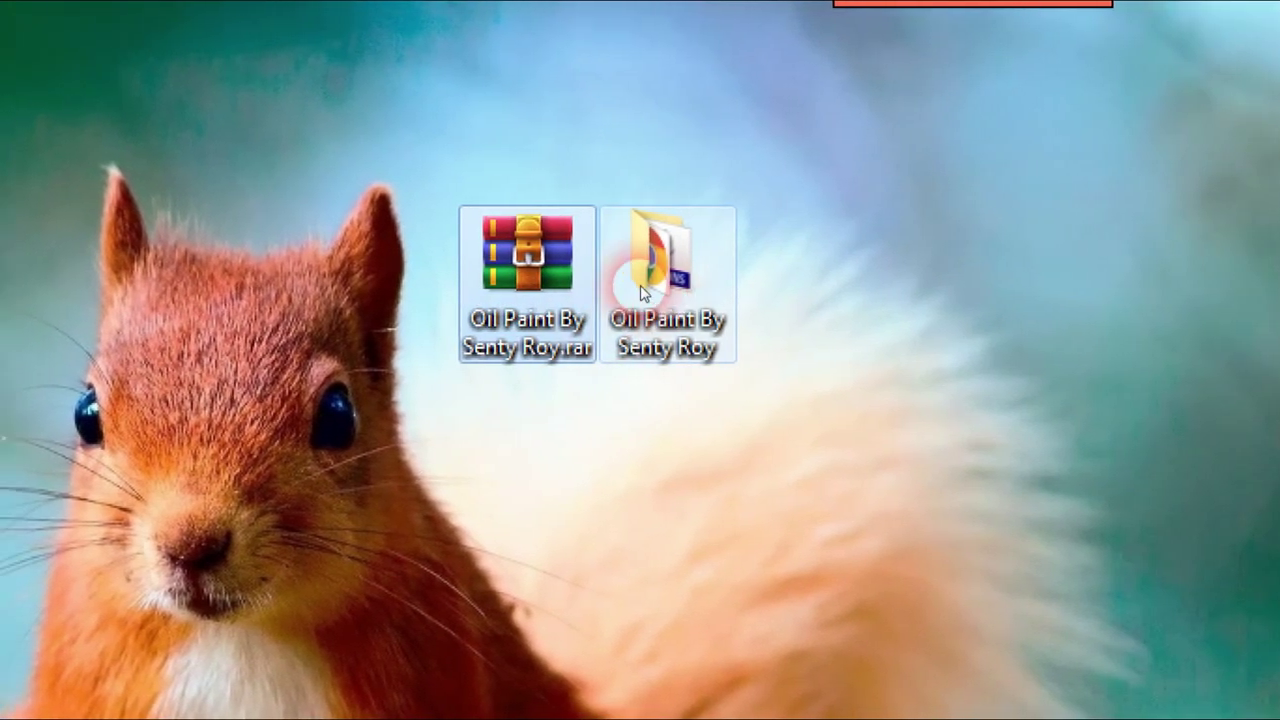
pyautogui.moveTo(615, 275); pyautogui.dragTo(642, 300)
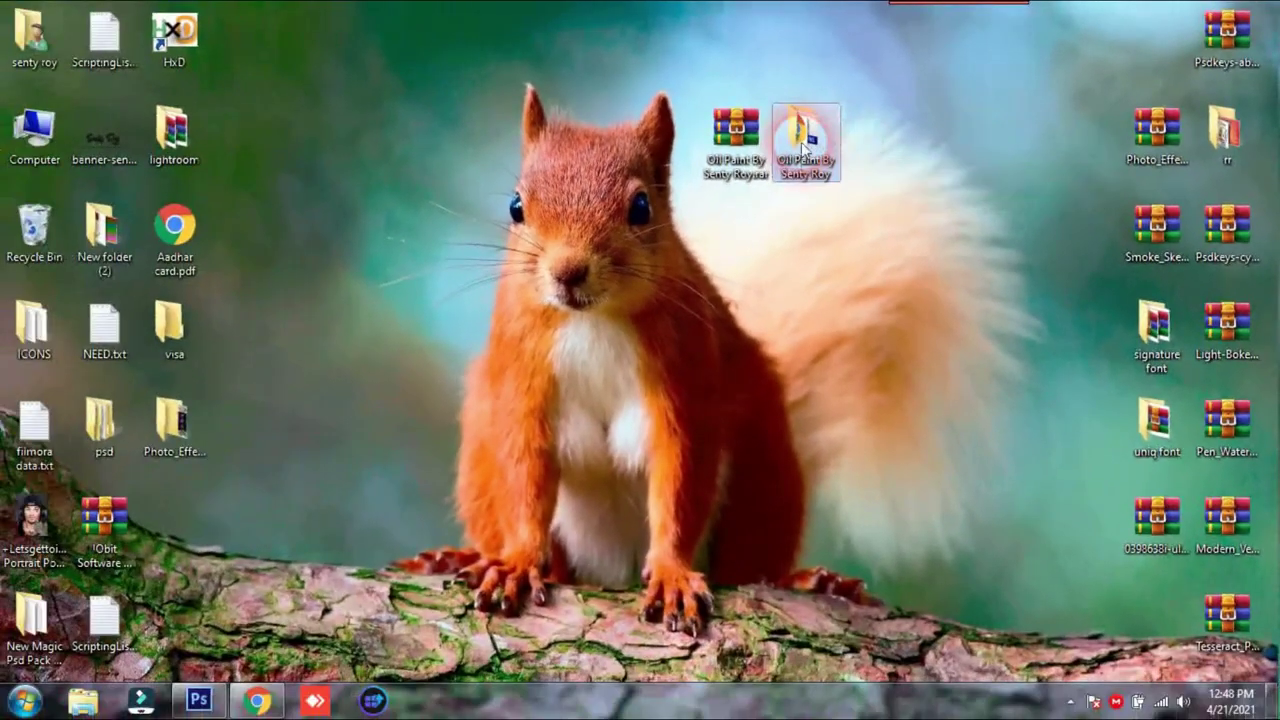
# Step: Open the Oil Paint By Senty Roy folder and view it as extra large icons
pyautogui.doubleClick(790, 155)
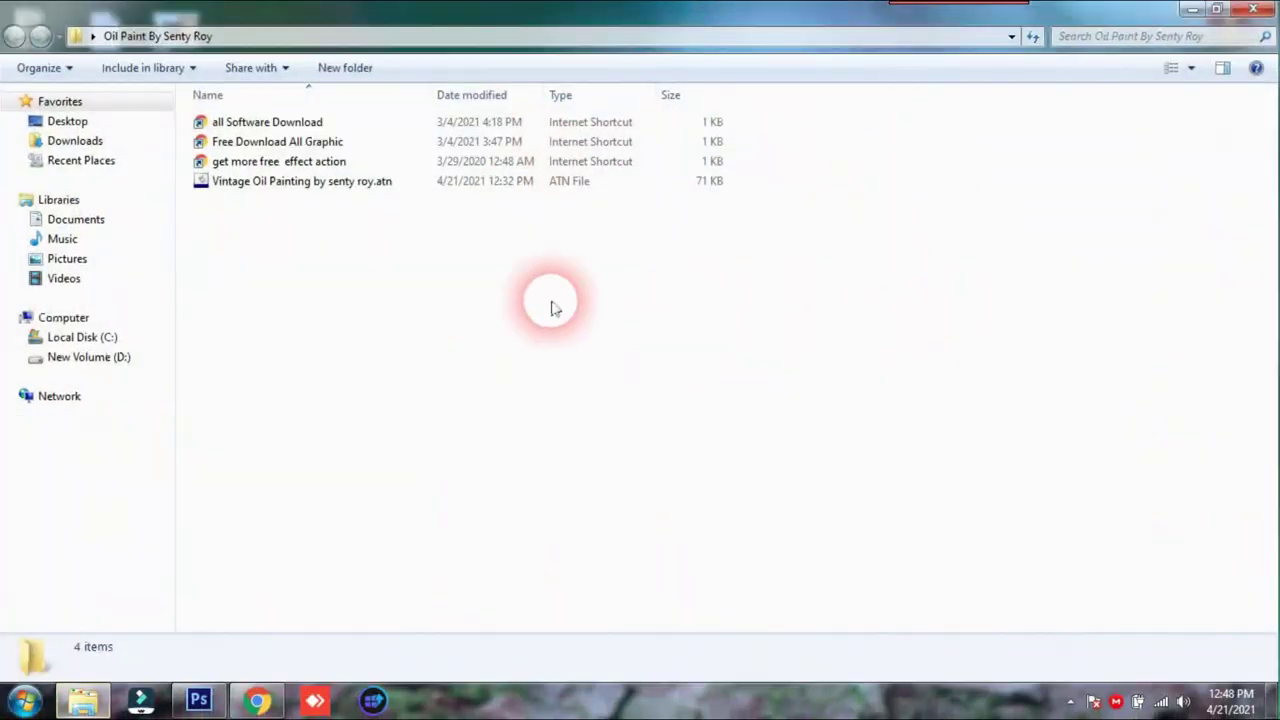
pyautogui.rightClick(585, 303)
pyautogui.click(762, 296)
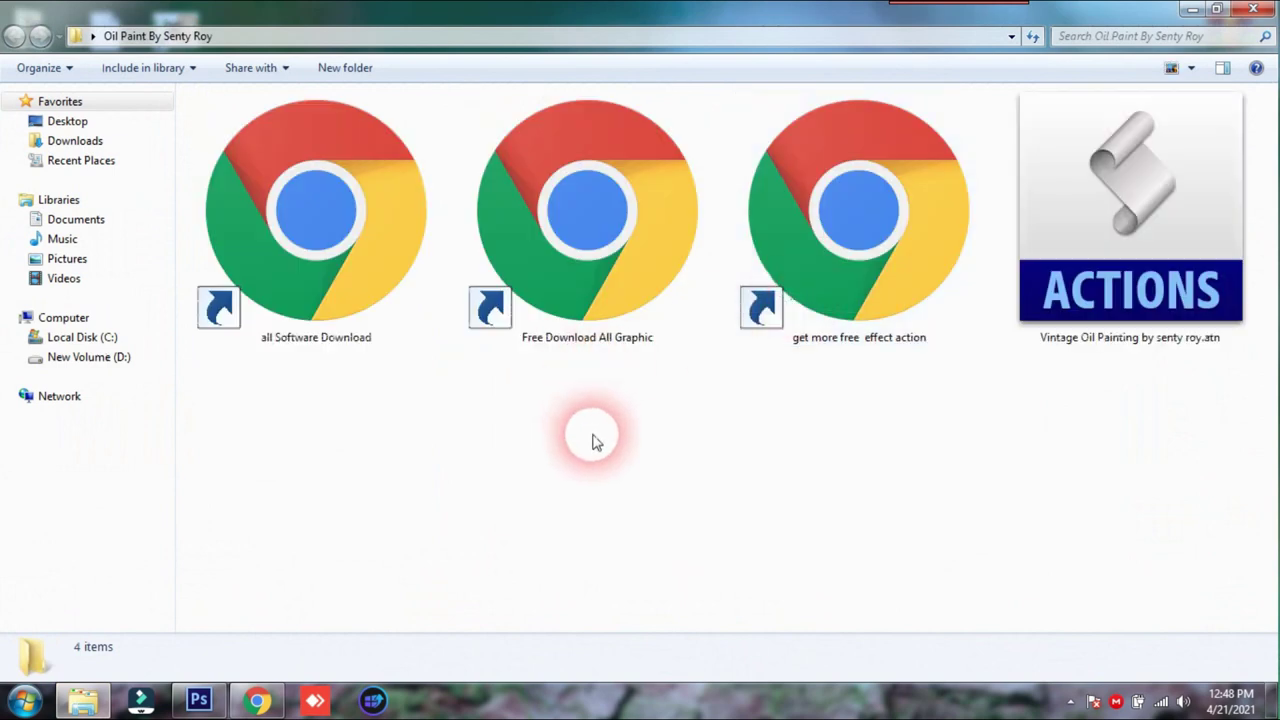
# Step: Select the three web shortcut files, then pick up the Vintage Oil Painting .atn file
pyautogui.moveTo(280, 457); pyautogui.dragTo(910, 168)
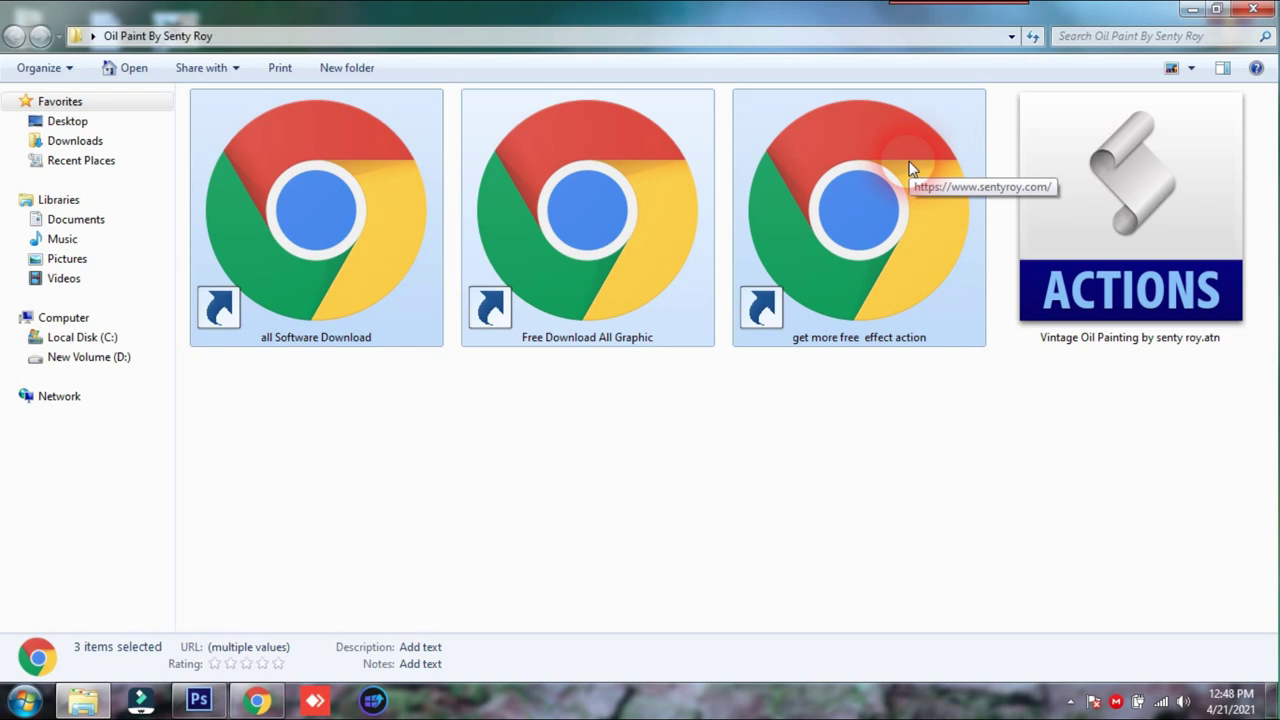
pyautogui.click(766, 411)
pyautogui.moveTo(868, 480); pyautogui.dragTo(315, 203)
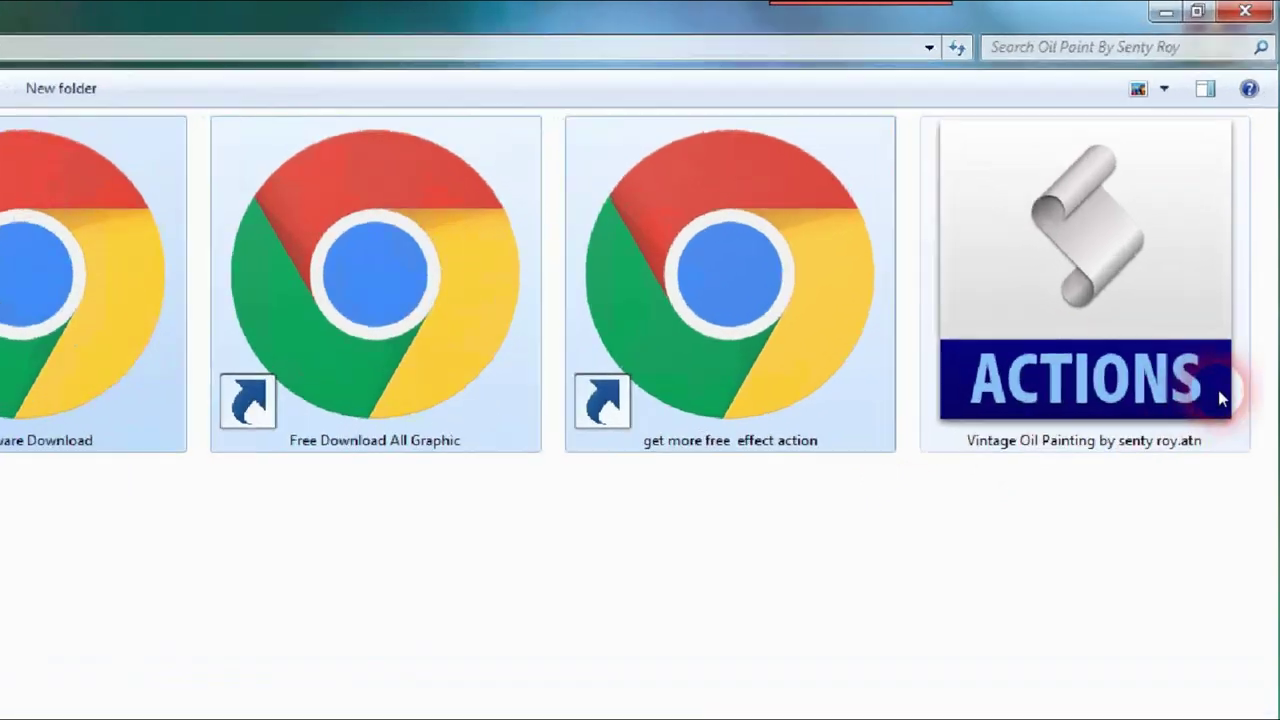
pyautogui.click(1160, 235)
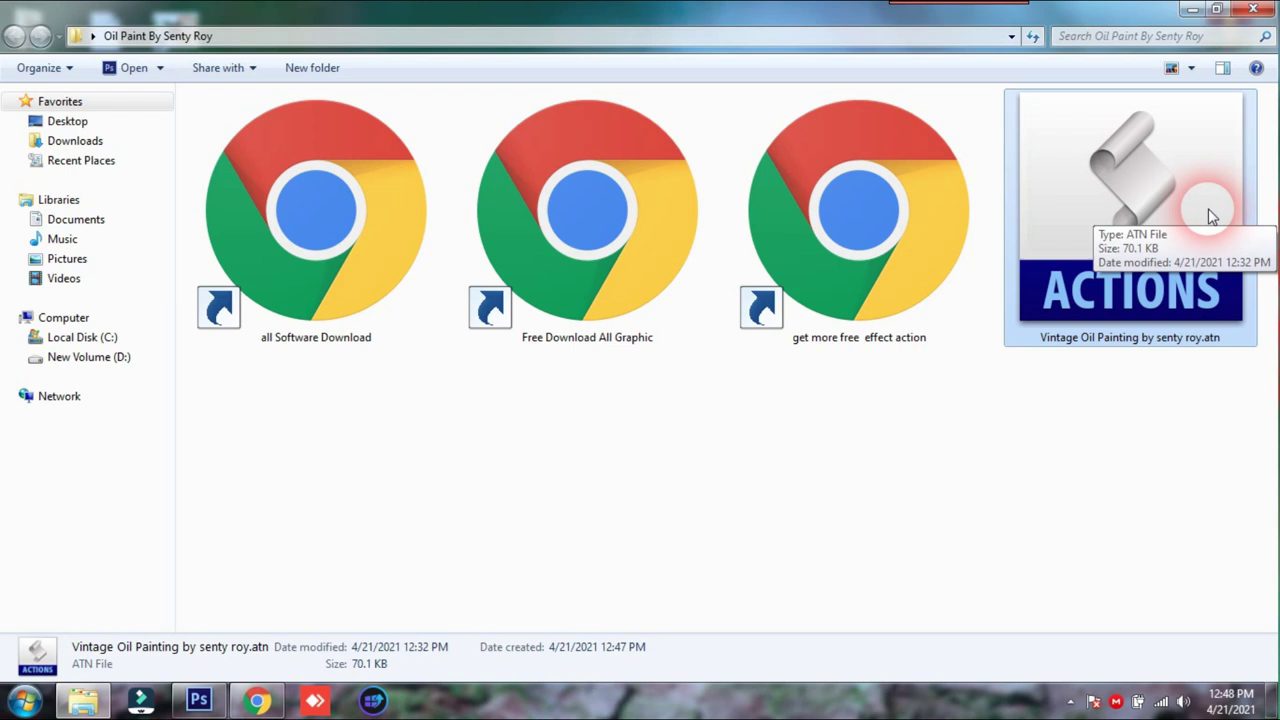
pyautogui.click(923, 434)
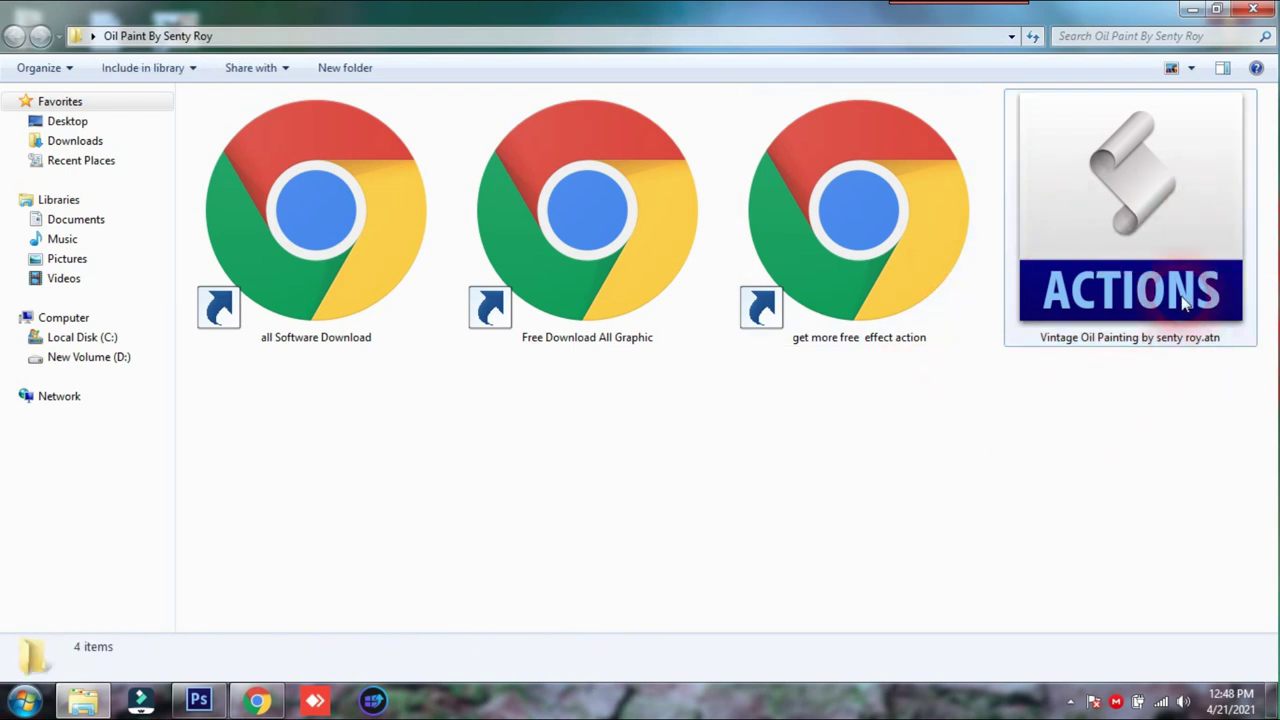
pyautogui.moveTo(1118, 272)
pyautogui.mouseDown()
pyautogui.moveTo(1100, 443)
pyautogui.moveTo(1129, 275)
pyautogui.moveTo(1043, 443)
pyautogui.moveTo(1125, 285)
pyautogui.moveTo(643, 451)
pyautogui.moveTo(343, 666)
pyautogui.moveTo(210, 703)
pyautogui.moveTo(769, 175)
pyautogui.mouseUp()
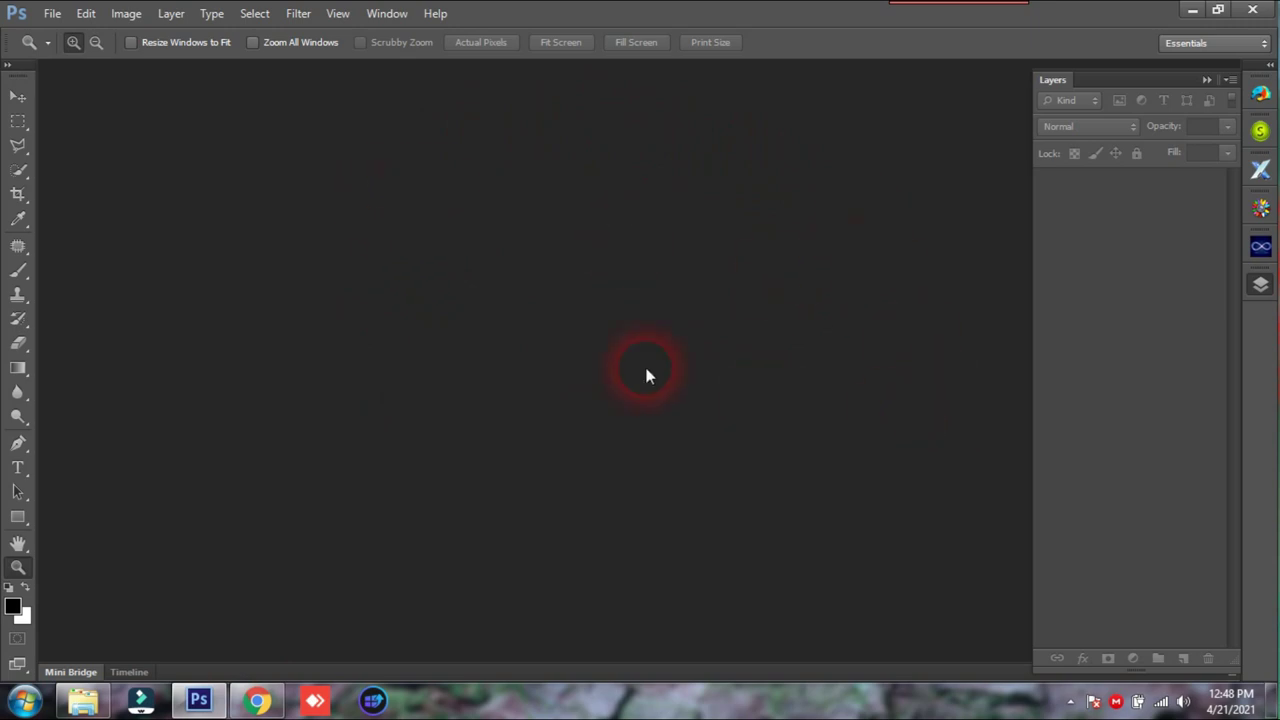
# Step: Show the Actions panel and drag the Vintage Oil Painting .atn file into it to load
pyautogui.click(397, 15)
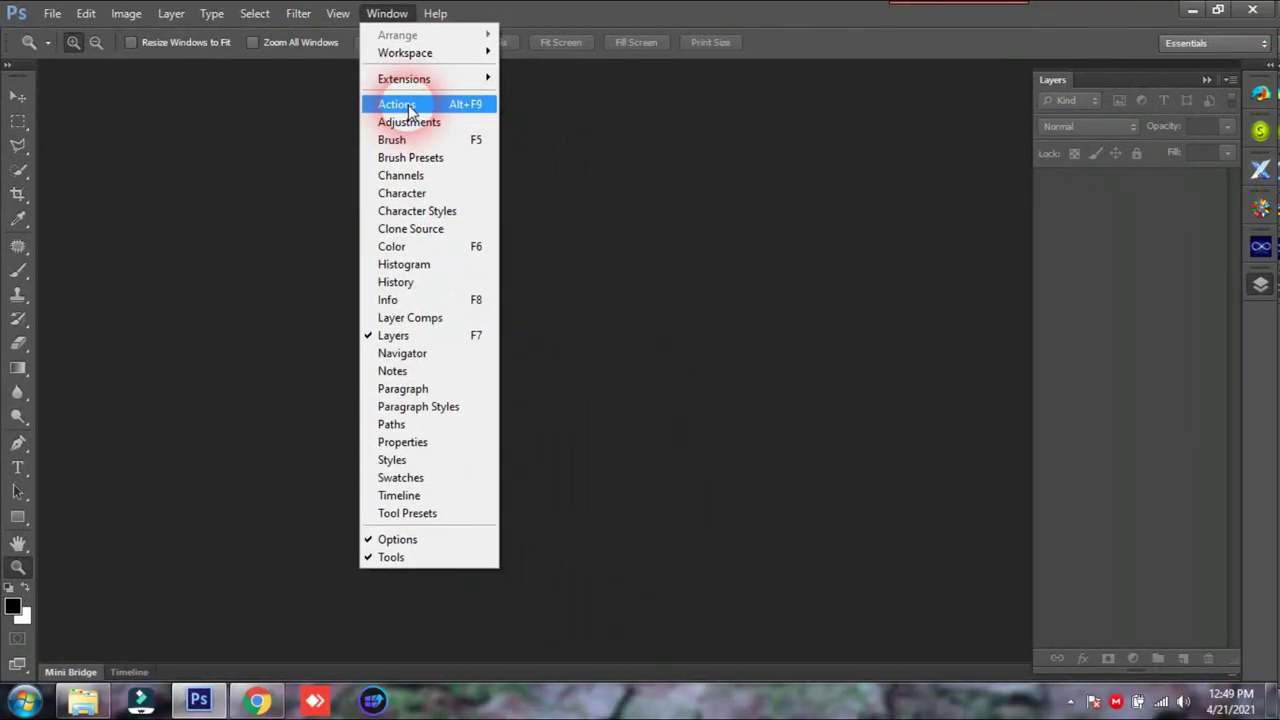
pyautogui.click(400, 104)
pyautogui.moveTo(212, 110)
pyautogui.mouseDown()
pyautogui.moveTo(713, 267)
pyautogui.moveTo(1135, 277)
pyautogui.moveTo(918, 304)
pyautogui.moveTo(251, 194)
pyautogui.moveTo(170, 168)
pyautogui.mouseUp()
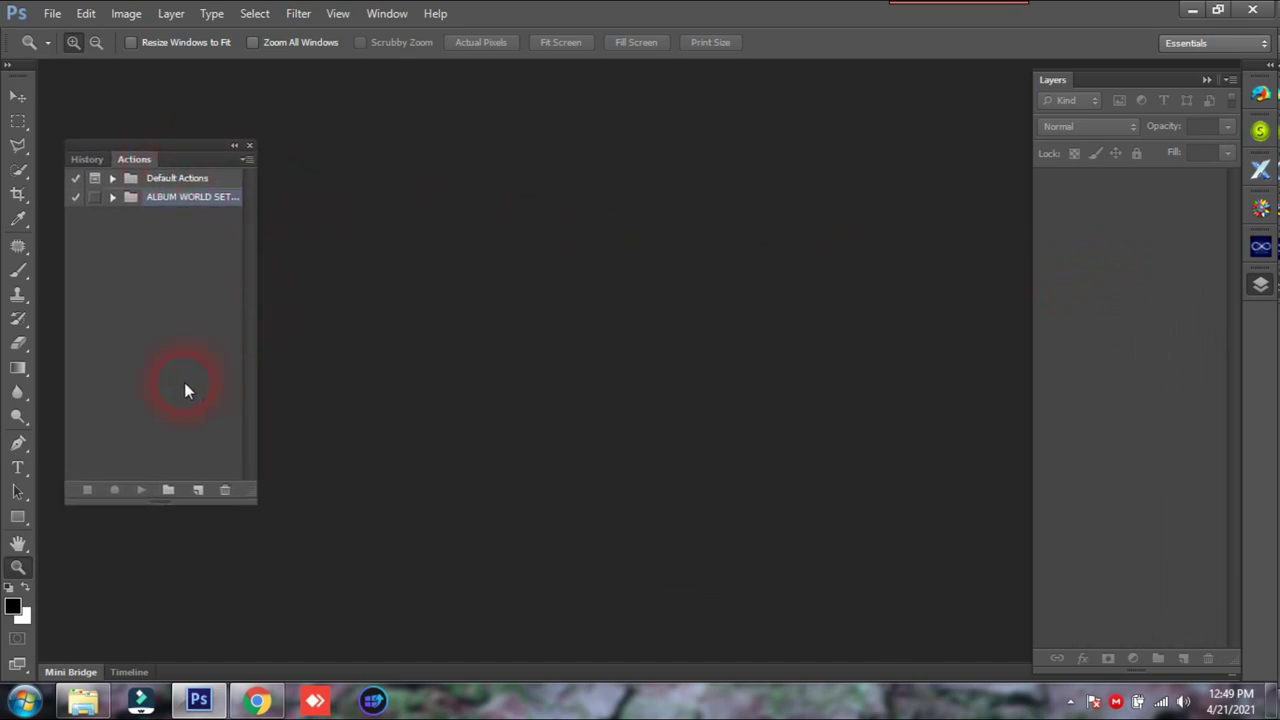
pyautogui.click(1188, 10)
pyautogui.moveTo(1183, 268)
pyautogui.mouseDown()
pyautogui.moveTo(1135, 215)
pyautogui.moveTo(1157, 343)
pyautogui.moveTo(1066, 443)
pyautogui.moveTo(649, 517)
pyautogui.moveTo(391, 537)
pyautogui.moveTo(289, 586)
pyautogui.moveTo(200, 695)
pyautogui.moveTo(377, 433)
pyautogui.moveTo(208, 287)
pyautogui.mouseUp()
pyautogui.moveTo(165, 333); pyautogui.dragTo(208, 274)
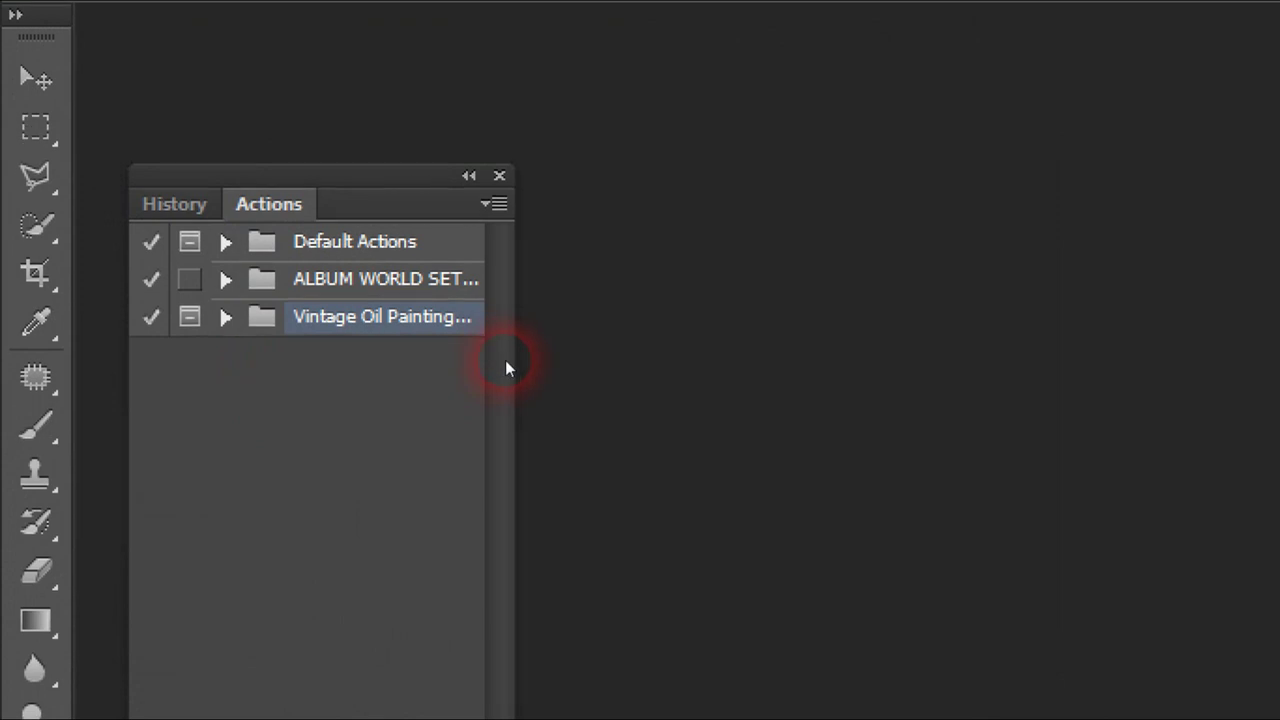
pyautogui.moveTo(514, 368); pyautogui.dragTo(688, 368)
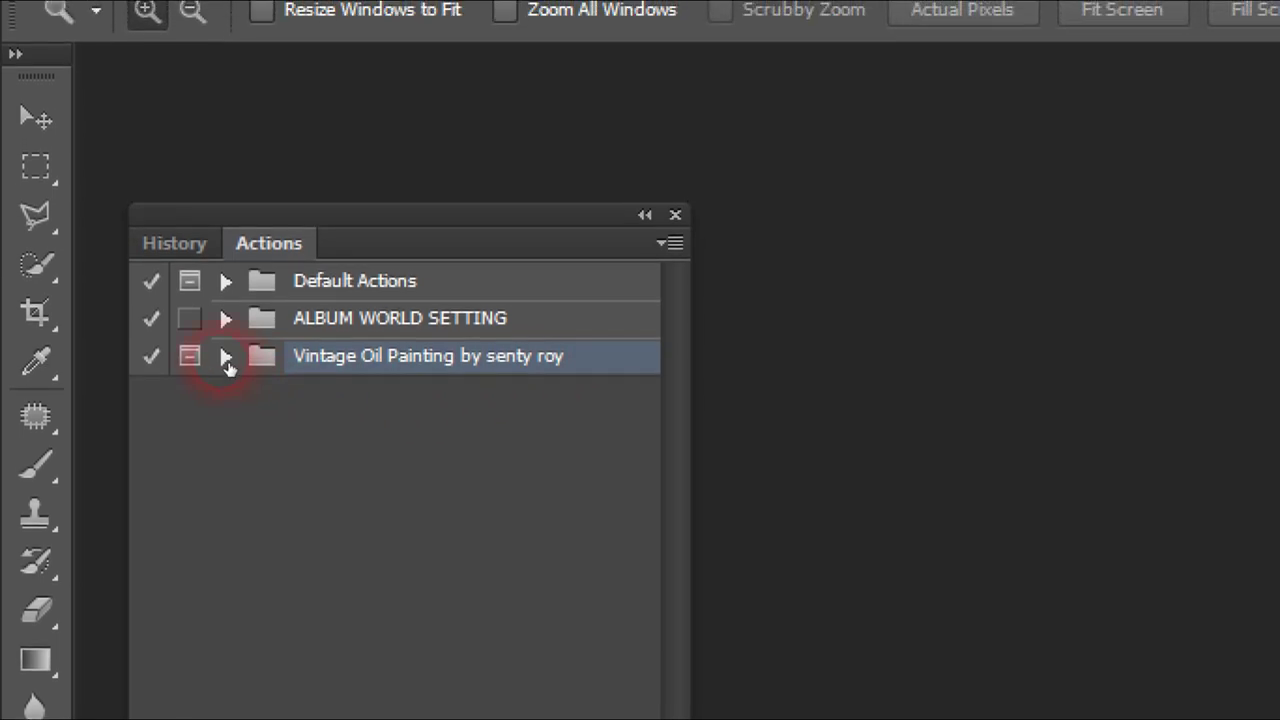
# Step: Expand the Vintage Oil Painting set, select CS Version and CC+ Version, and shrink the list
pyautogui.click(230, 358)
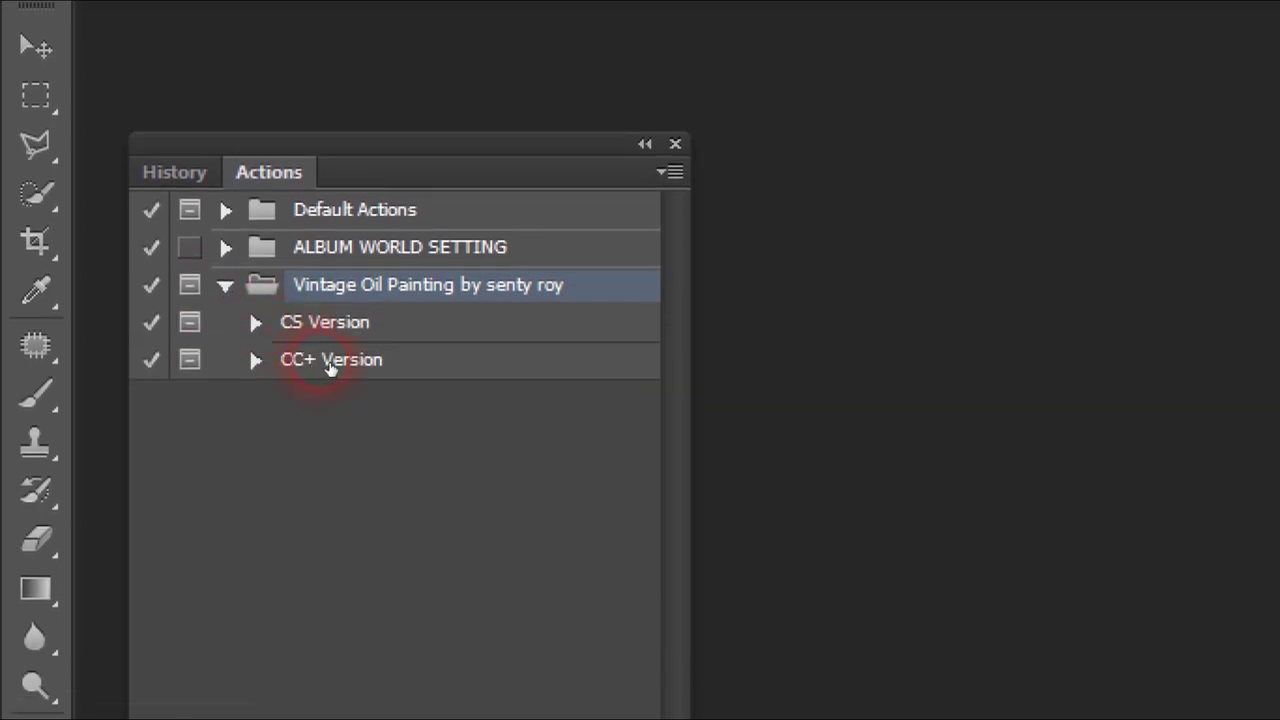
pyautogui.click(330, 364)
pyautogui.click(290, 362)
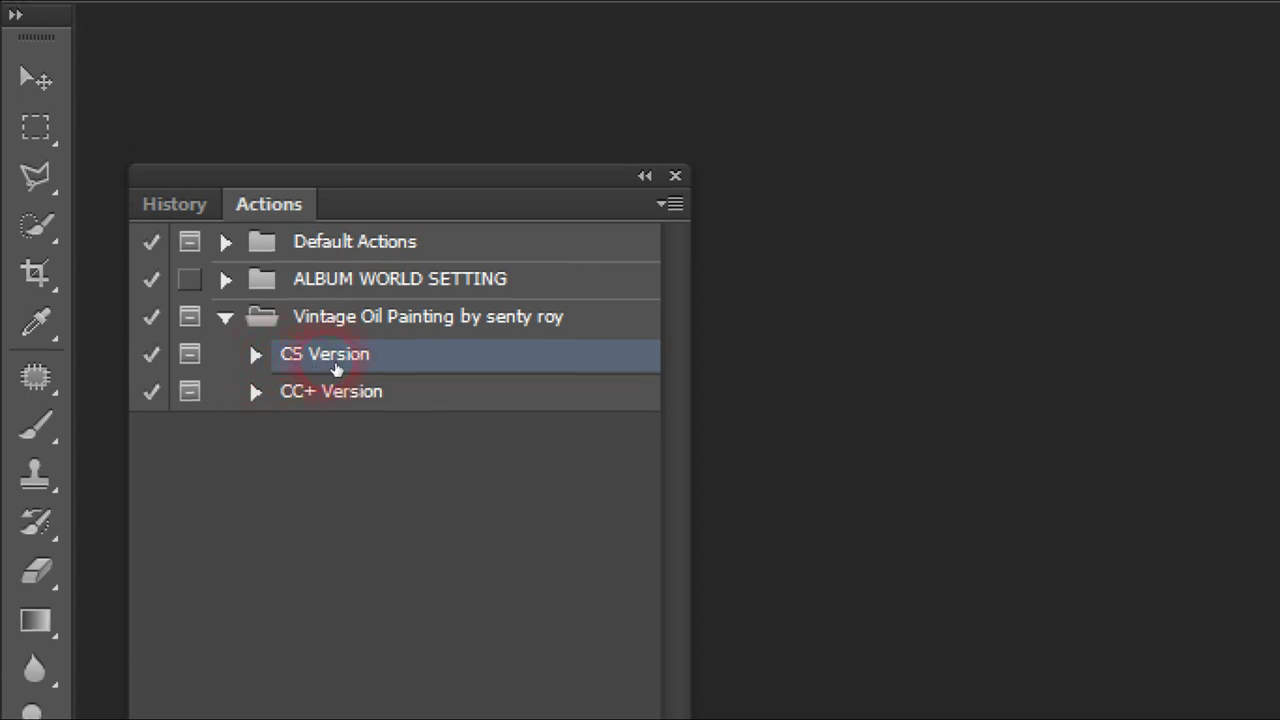
pyautogui.click(305, 393)
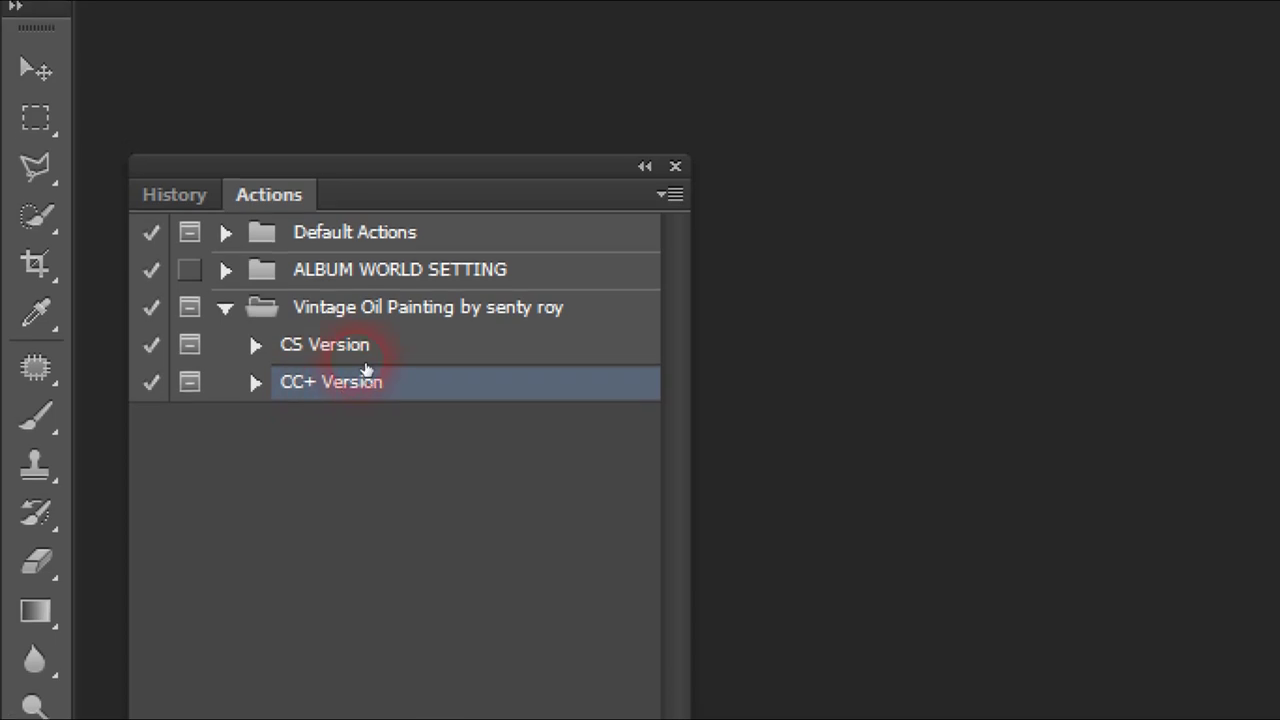
pyautogui.click(323, 360)
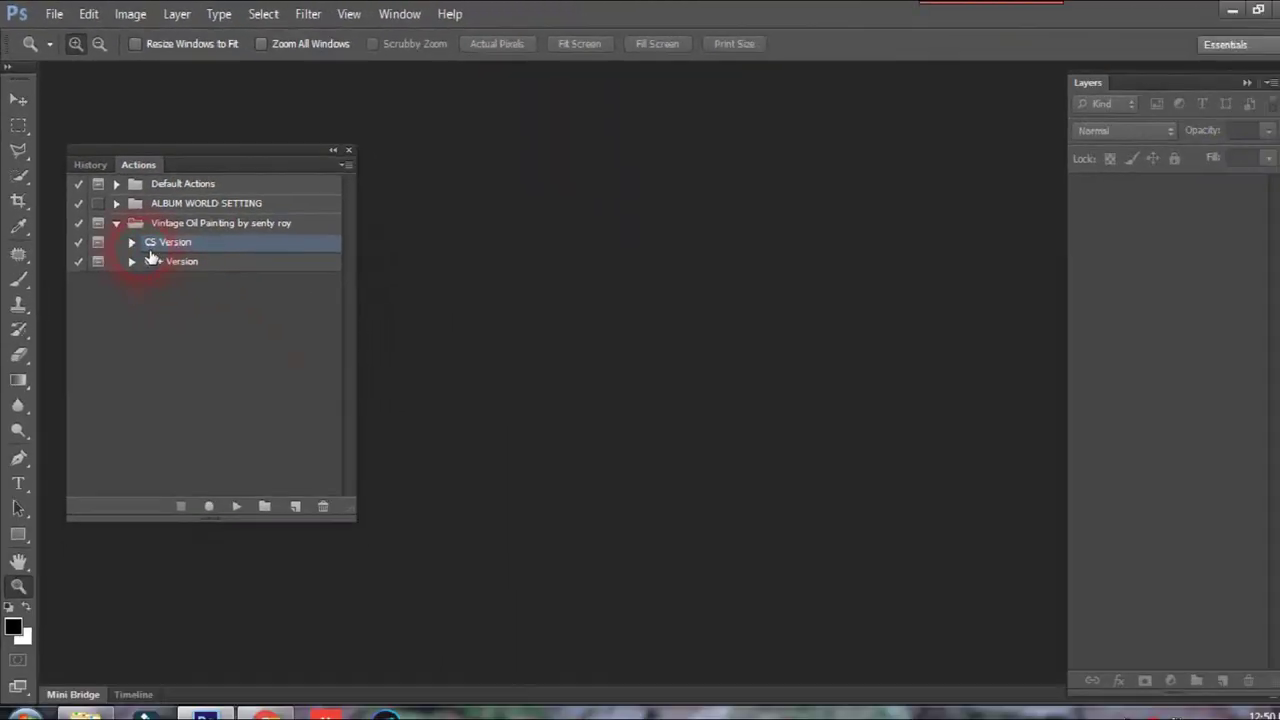
pyautogui.moveTo(341, 492); pyautogui.dragTo(255, 485)
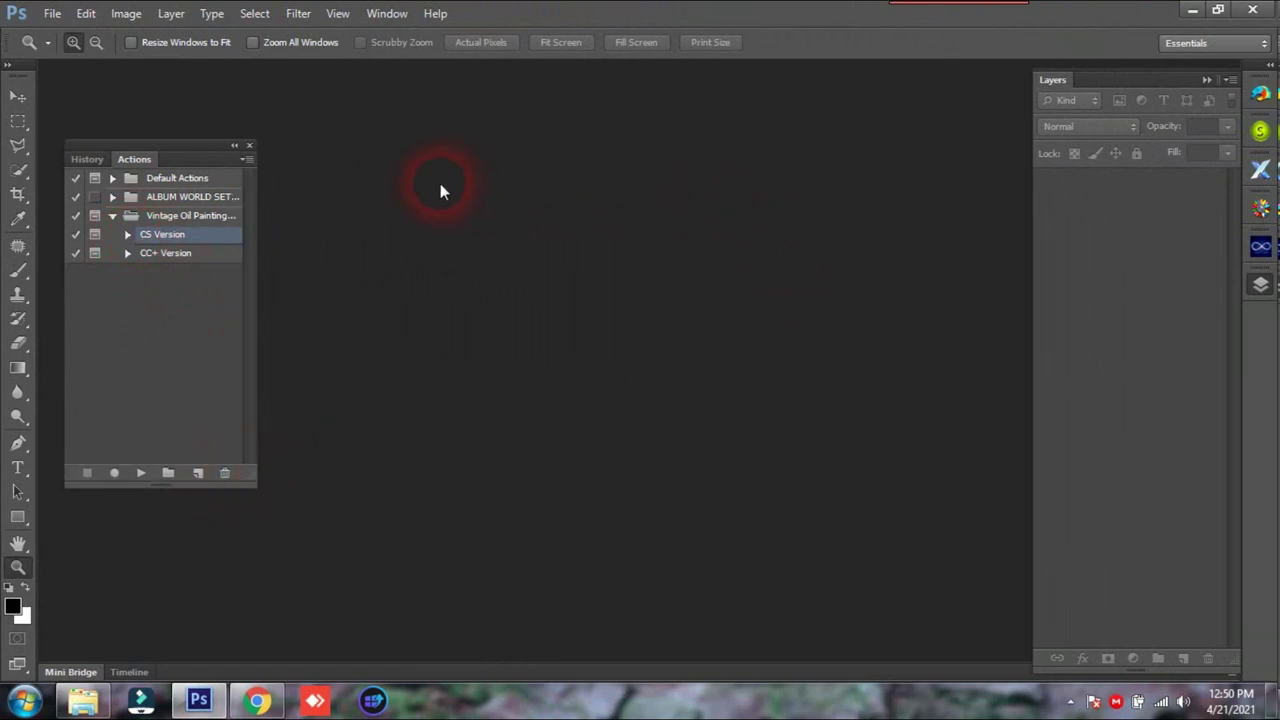
# Step: Open girl-lying-on-yellow-flower-field-during-daytime-160699.jpg from D:\demo photos\demo
pyautogui.doubleClick(549, 253)
pyautogui.click(62, 265)
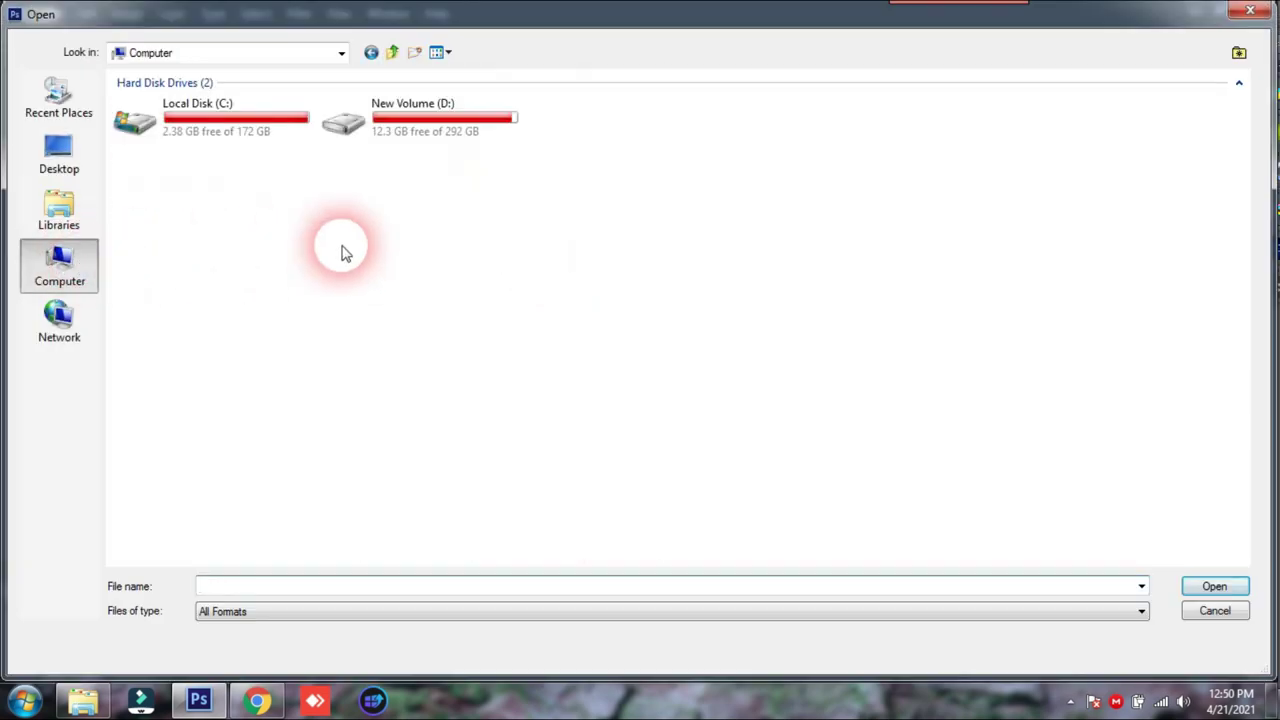
pyautogui.doubleClick(443, 129)
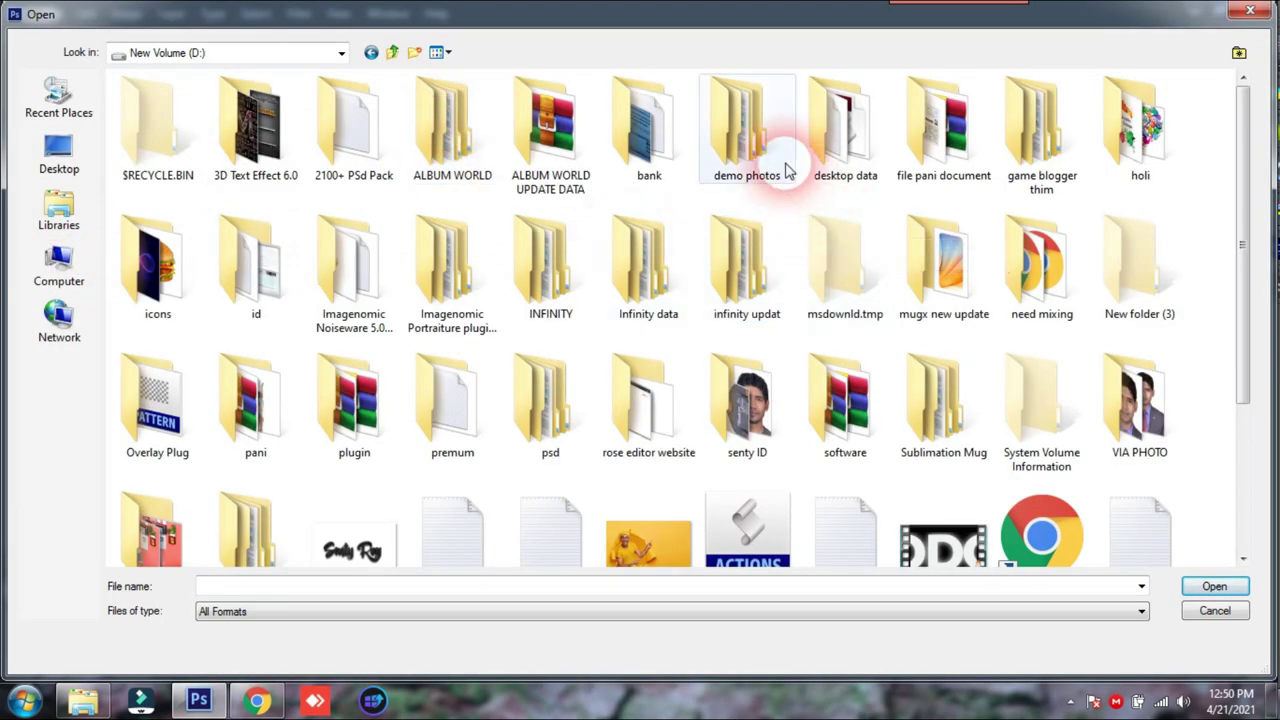
pyautogui.doubleClick(786, 172)
pyautogui.doubleClick(158, 100)
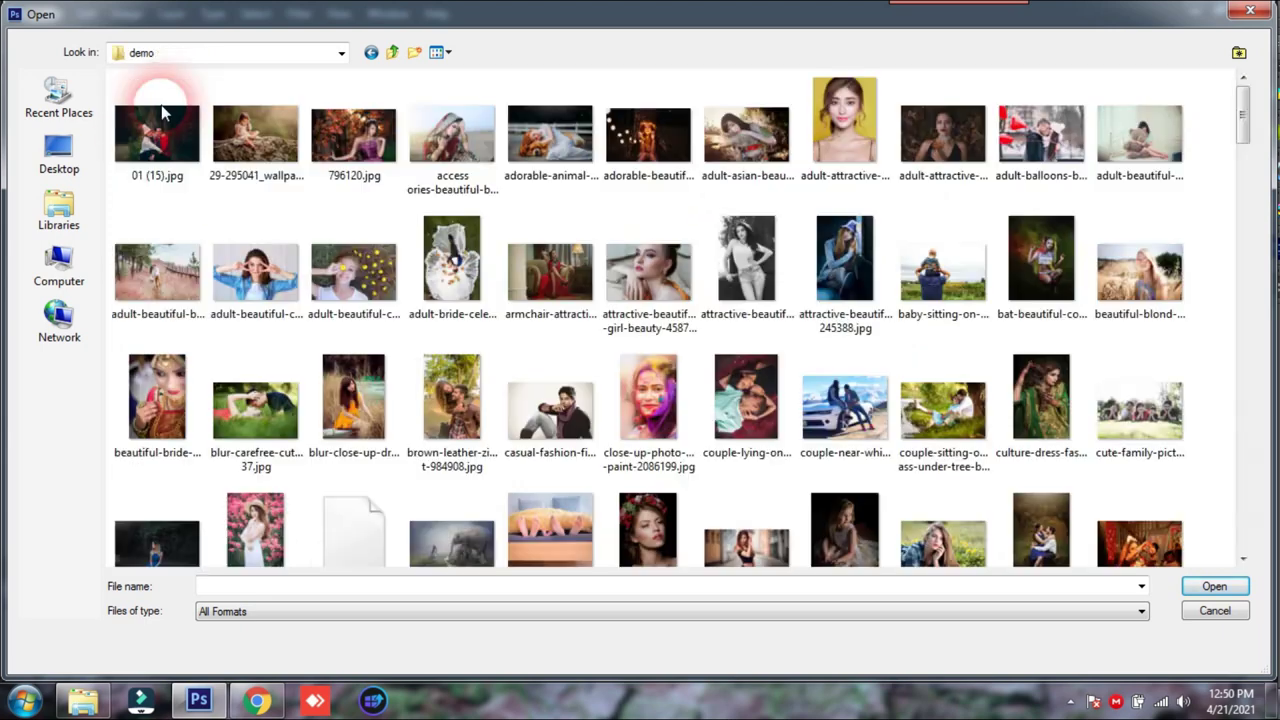
pyautogui.scroll(-2, 945, 385)
pyautogui.doubleClick(947, 400)
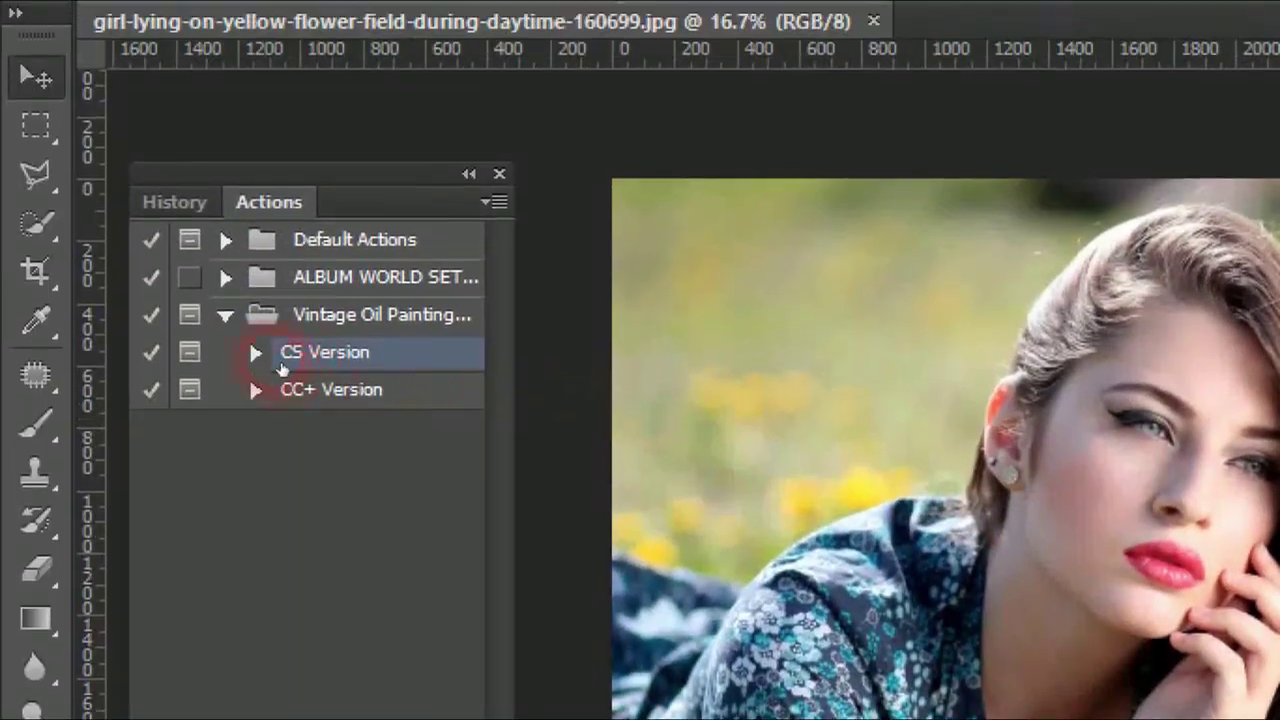
# Step: Select the CS Version action in the Vintage Oil Painting set and play it on the photo
pyautogui.click(262, 315)
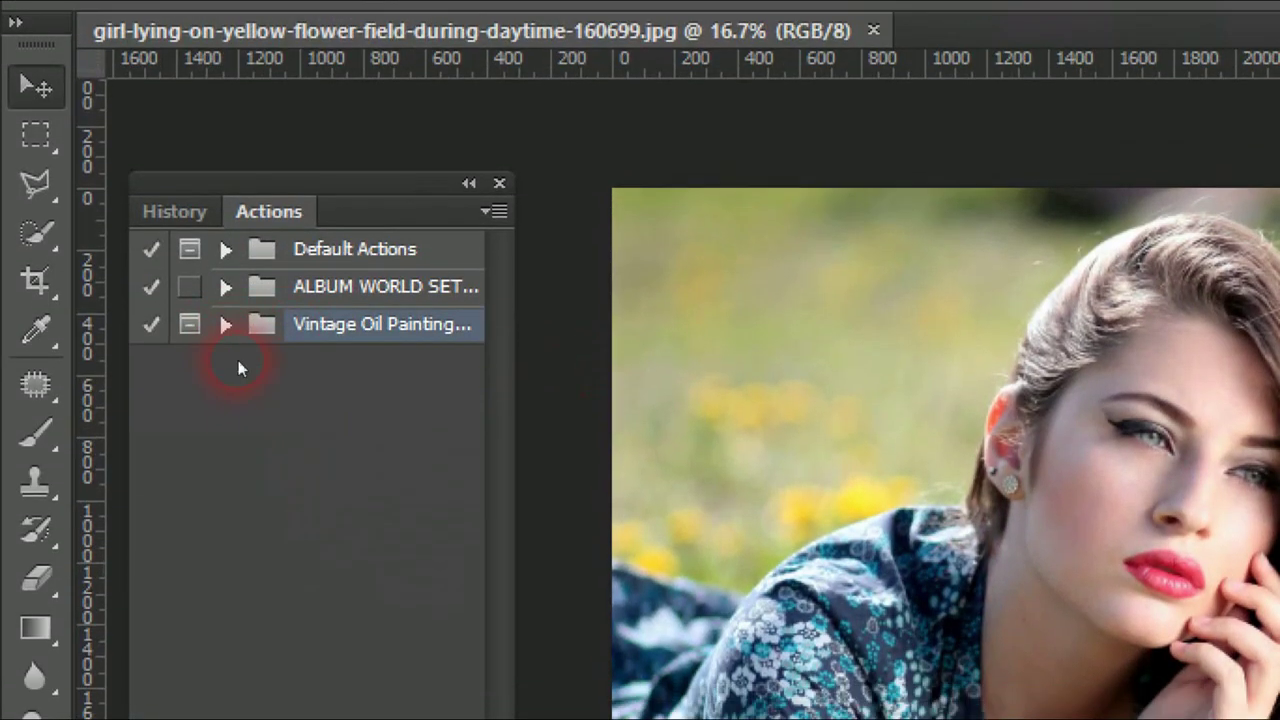
pyautogui.click(225, 324)
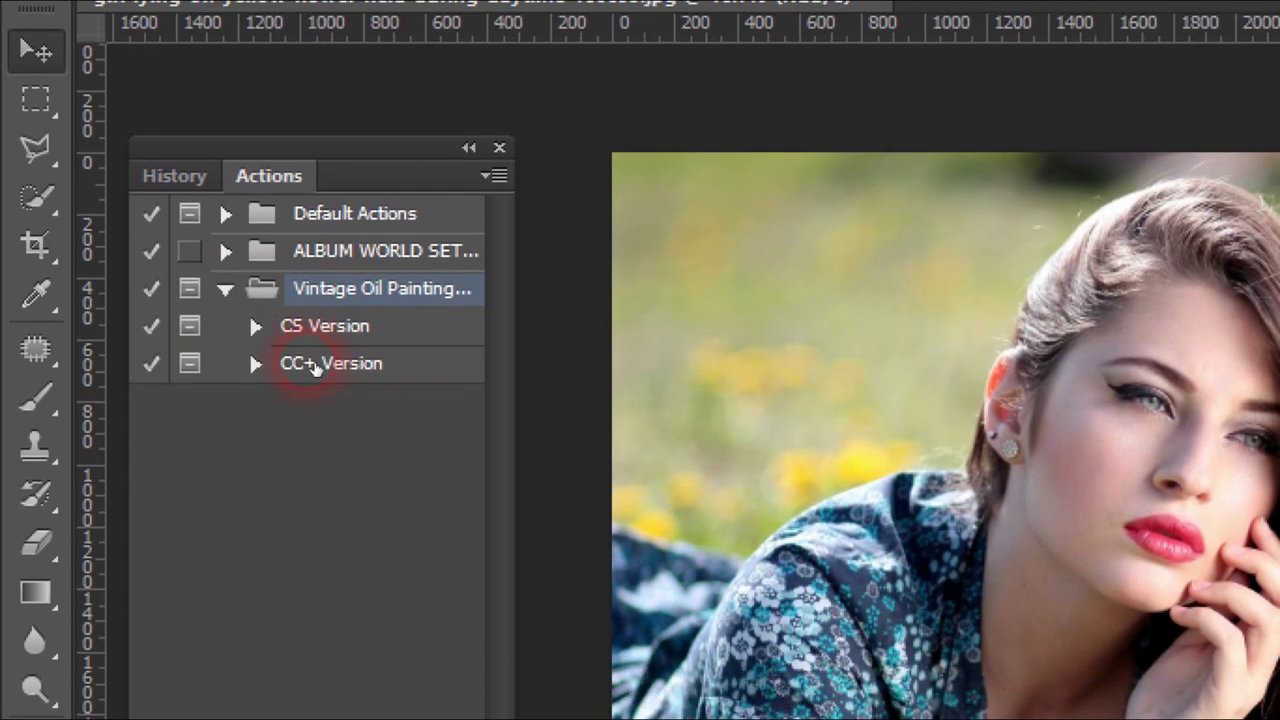
pyautogui.click(334, 370)
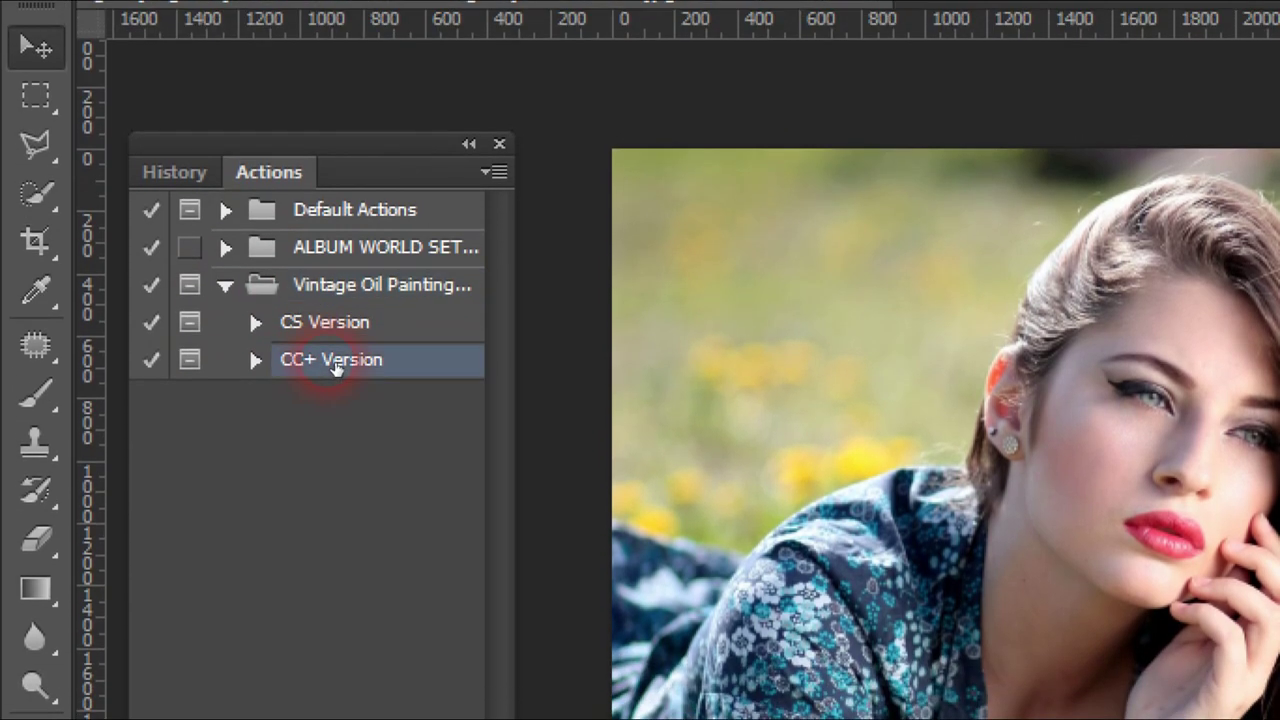
pyautogui.click(300, 362)
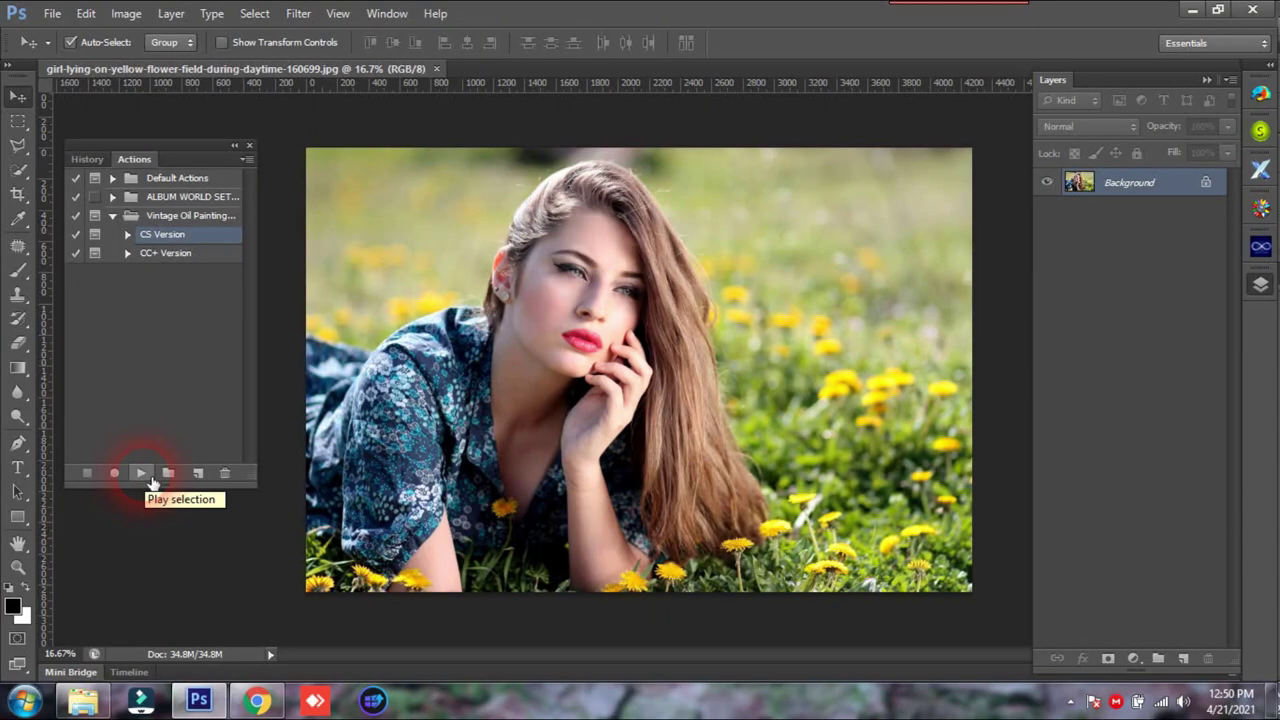
pyautogui.click(150, 481)
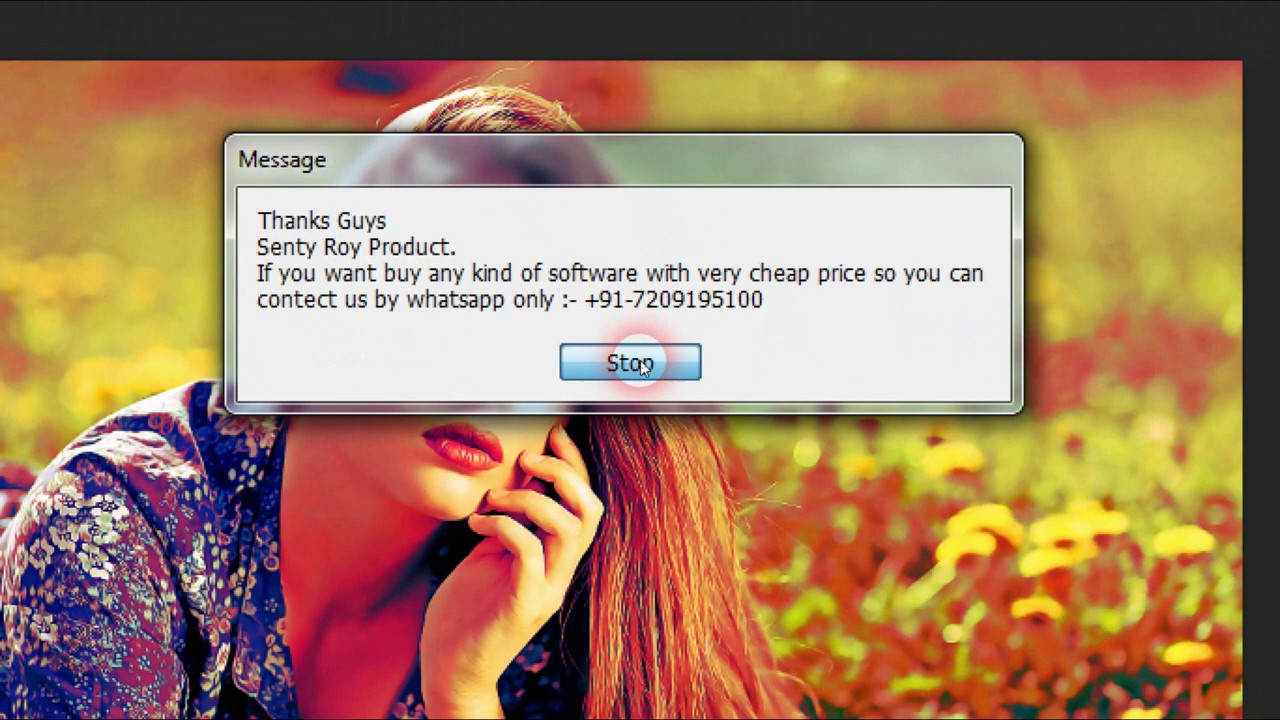
# Step: Dismiss the action's message, zoom to 66.7% and pan across the painted face, lips and hand
pyautogui.click(642, 365)
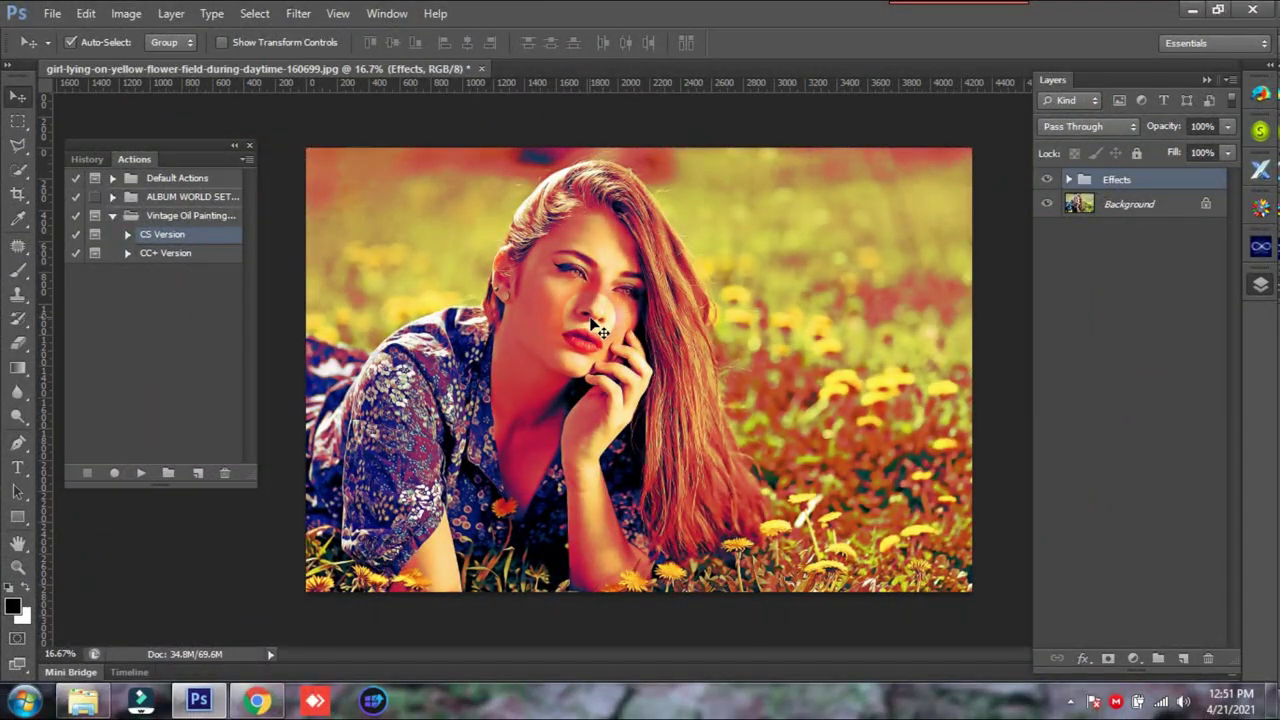
pyautogui.scroll(2, 595, 328)
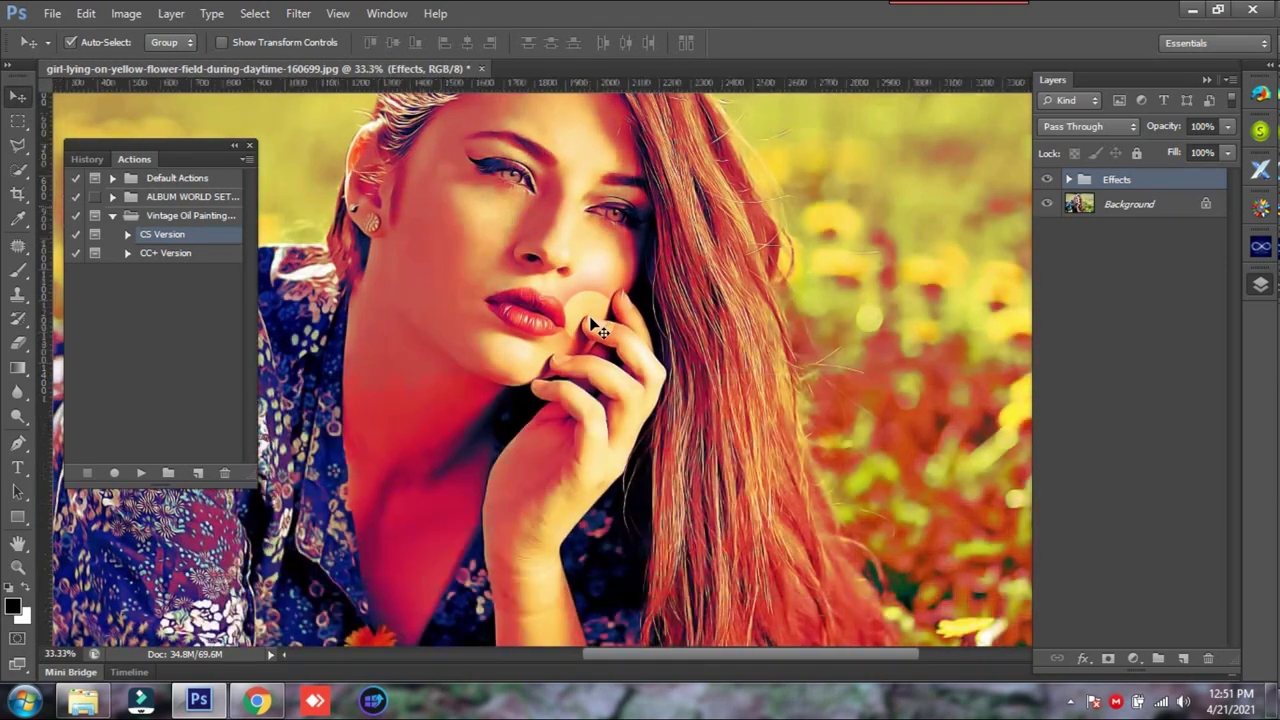
pyautogui.scroll(1, 595, 328)
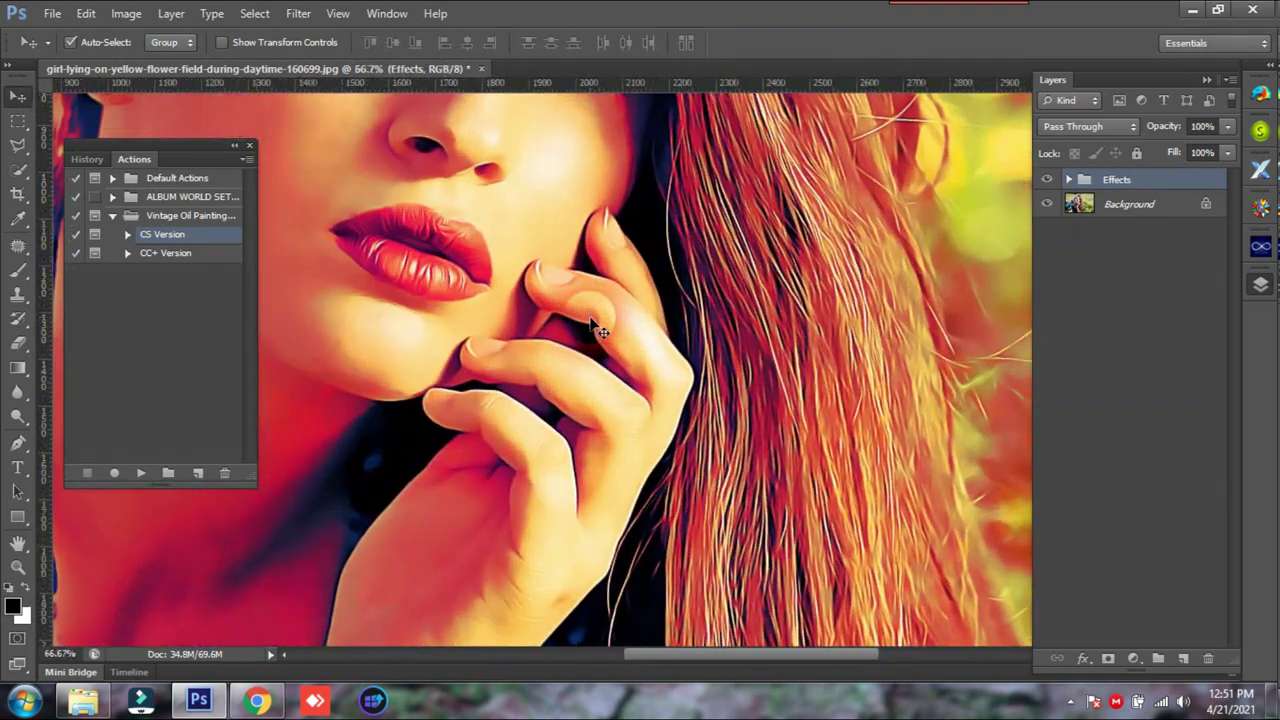
pyautogui.scroll(1, 611, 268)
pyautogui.moveTo(617, 334); pyautogui.dragTo(633, 413)
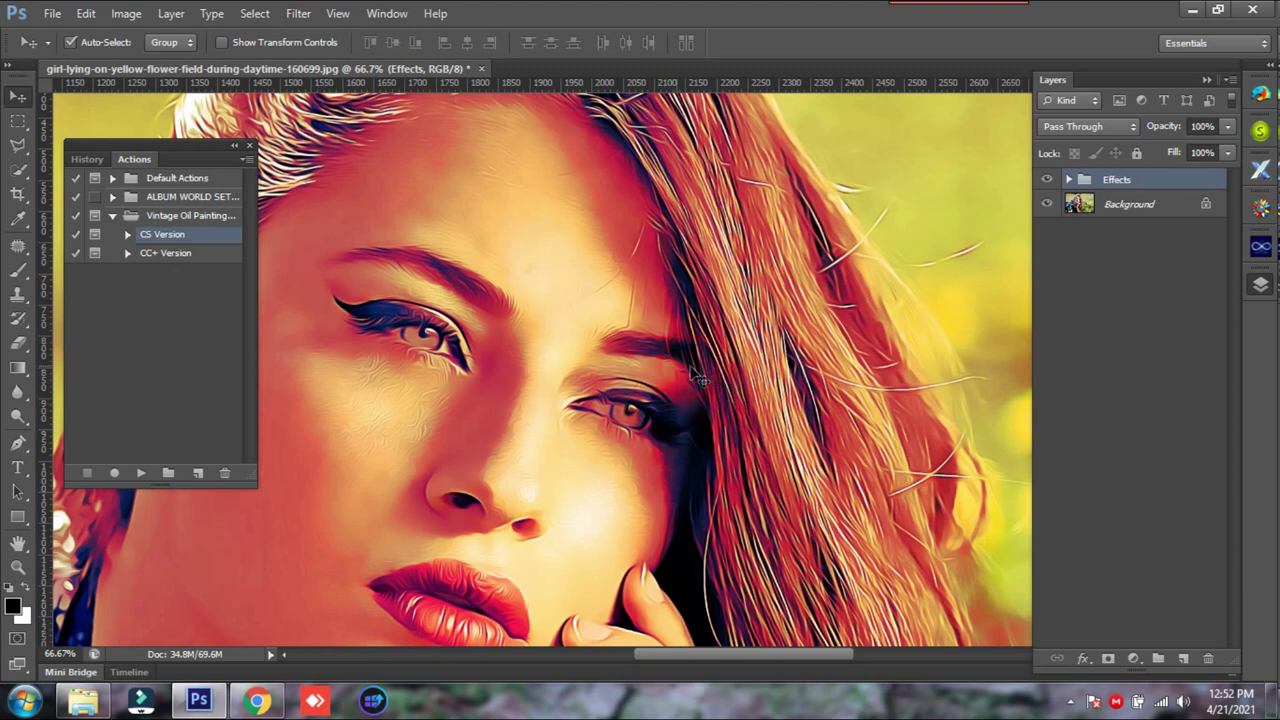
pyautogui.moveTo(624, 415); pyautogui.dragTo(586, 271)
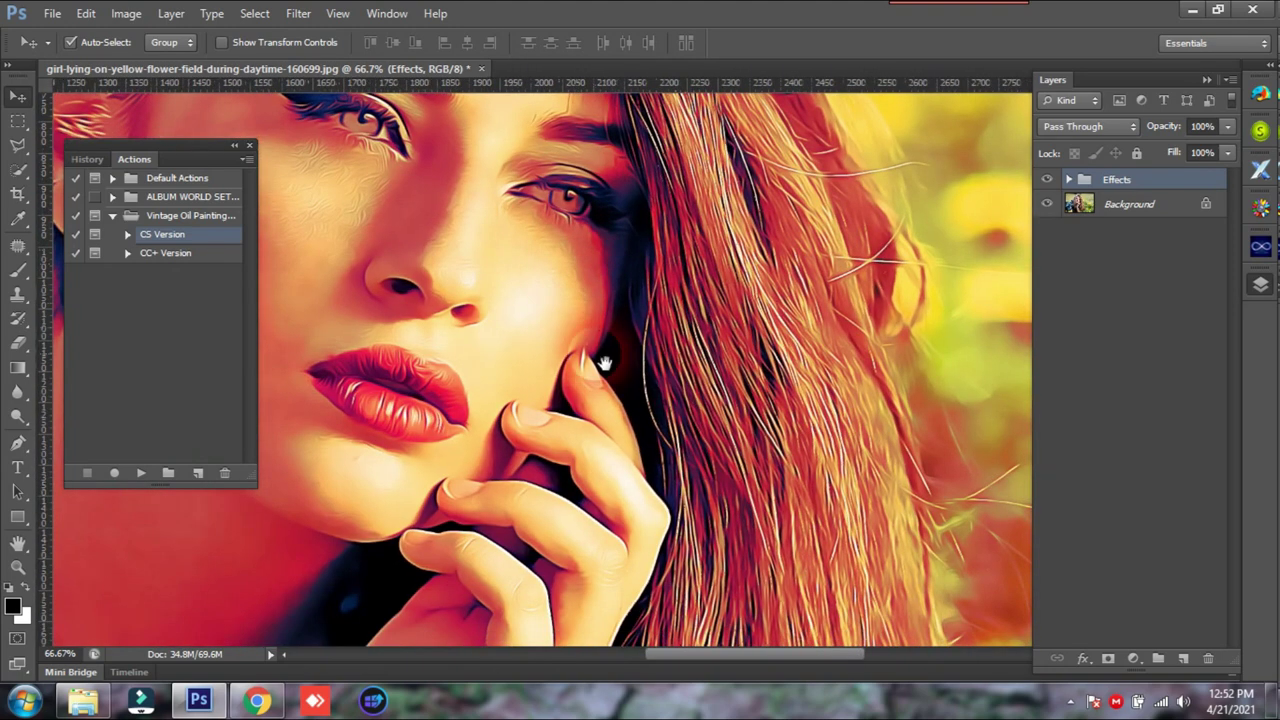
pyautogui.moveTo(623, 414)
pyautogui.mouseDown()
pyautogui.moveTo(626, 286)
pyautogui.moveTo(697, 472)
pyautogui.mouseUp()
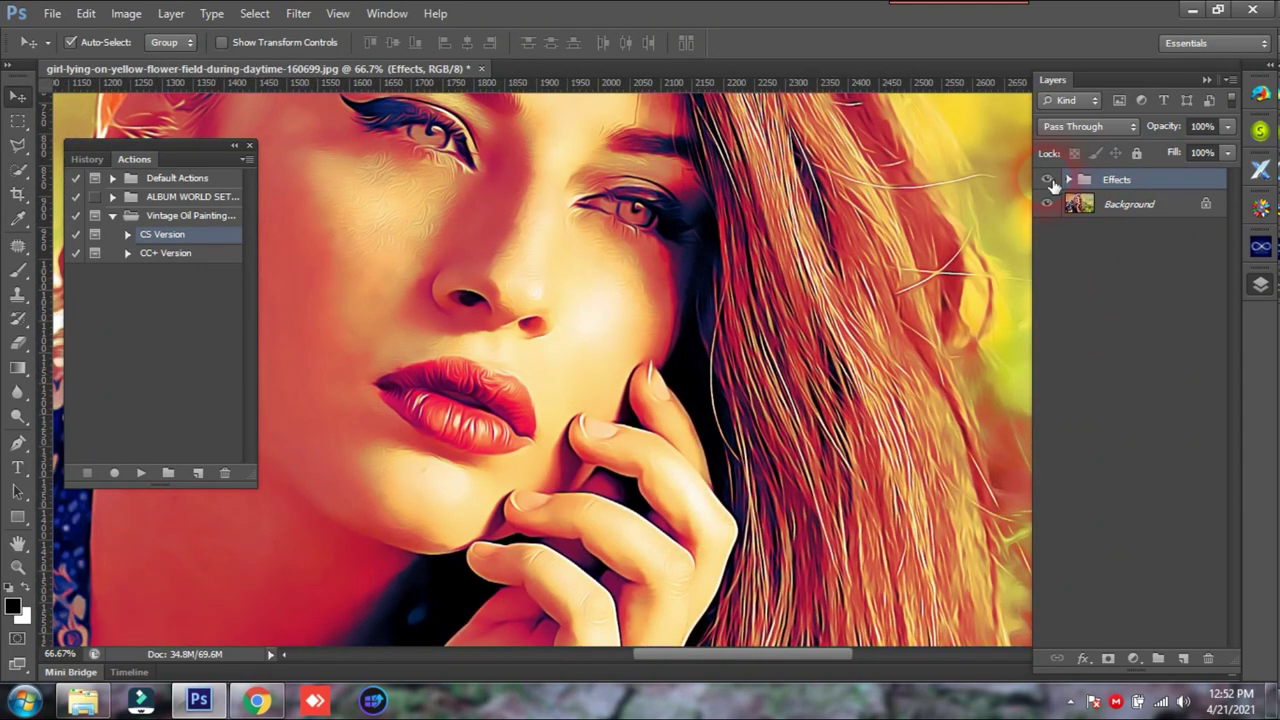
pyautogui.click(1050, 182)
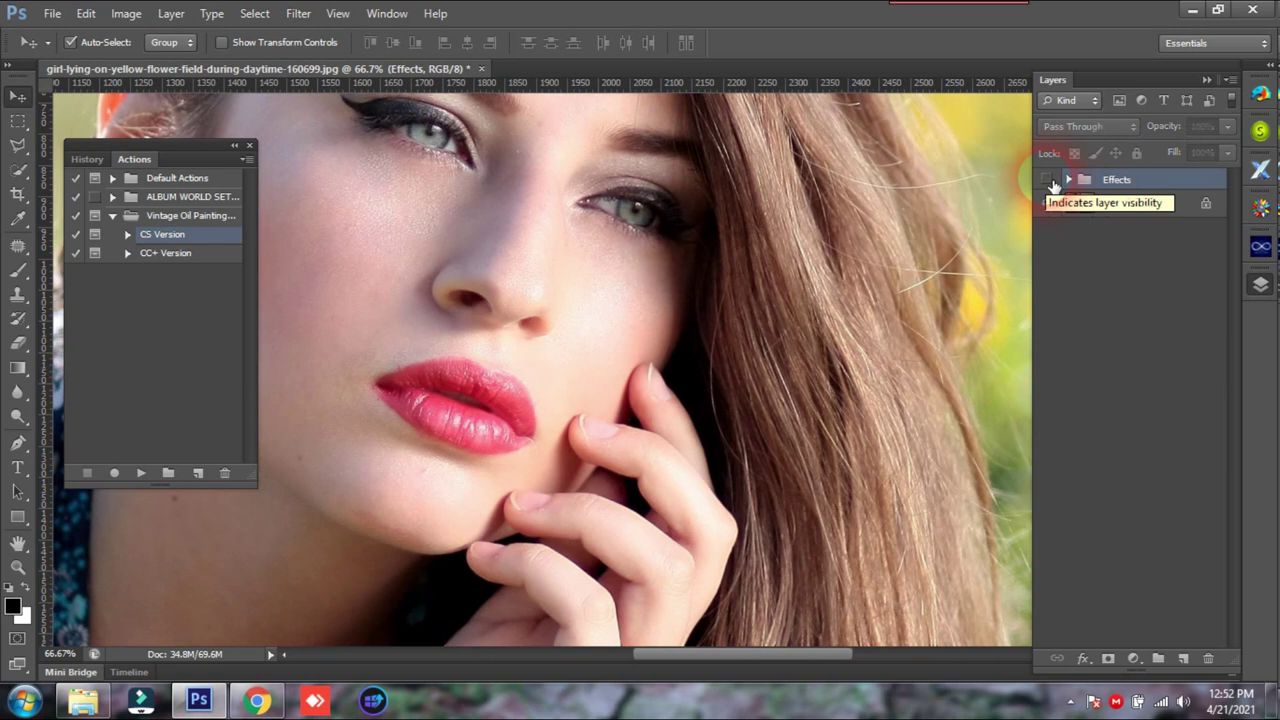
pyautogui.click(1049, 181)
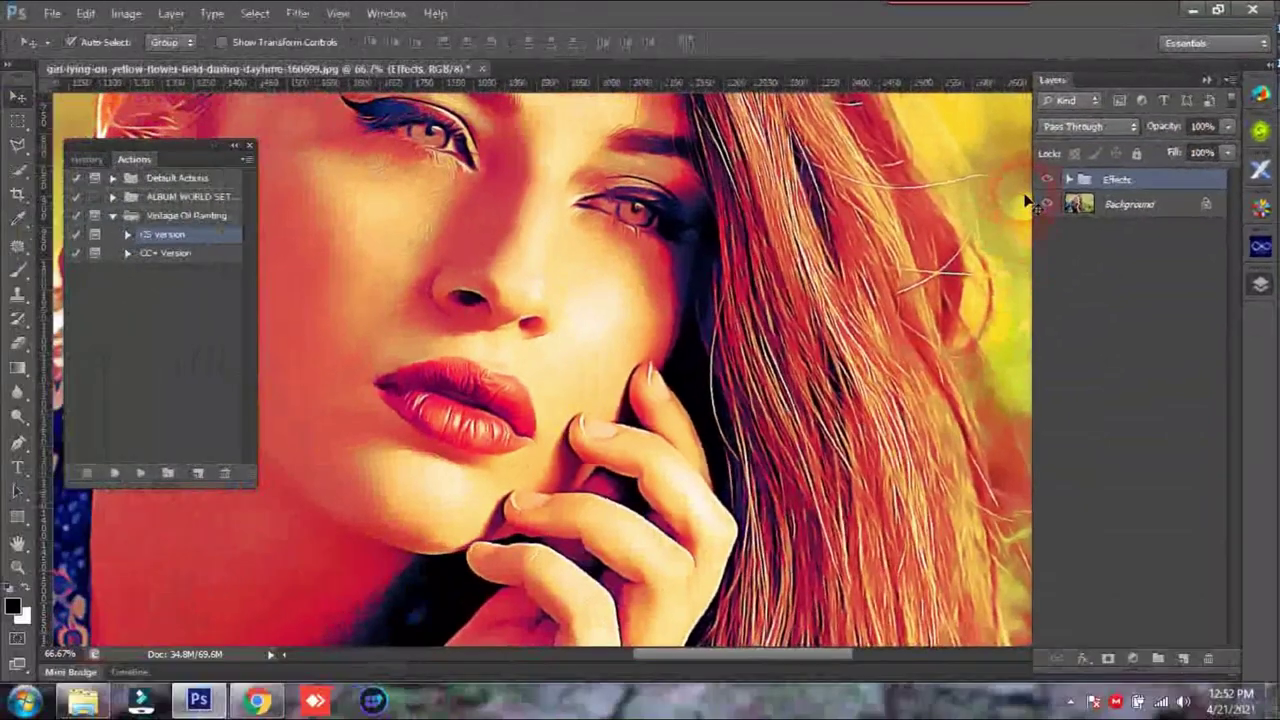
pyautogui.click(1046, 179)
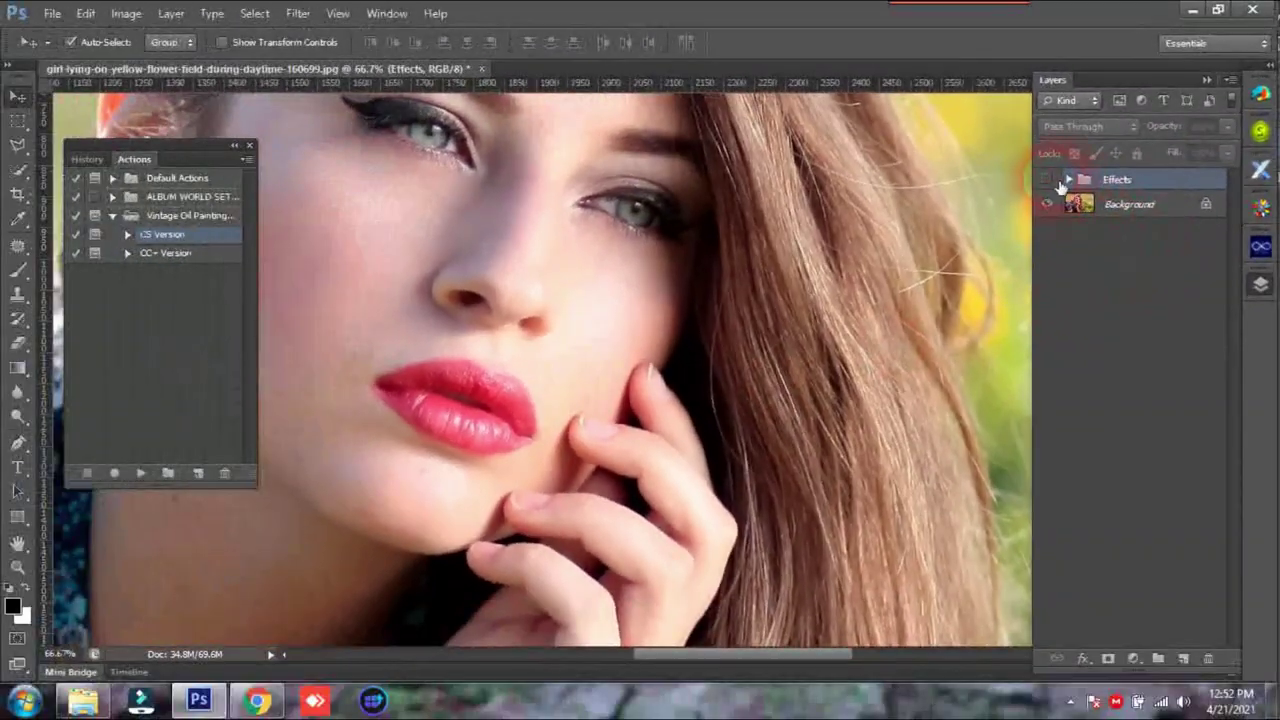
pyautogui.click(1046, 179)
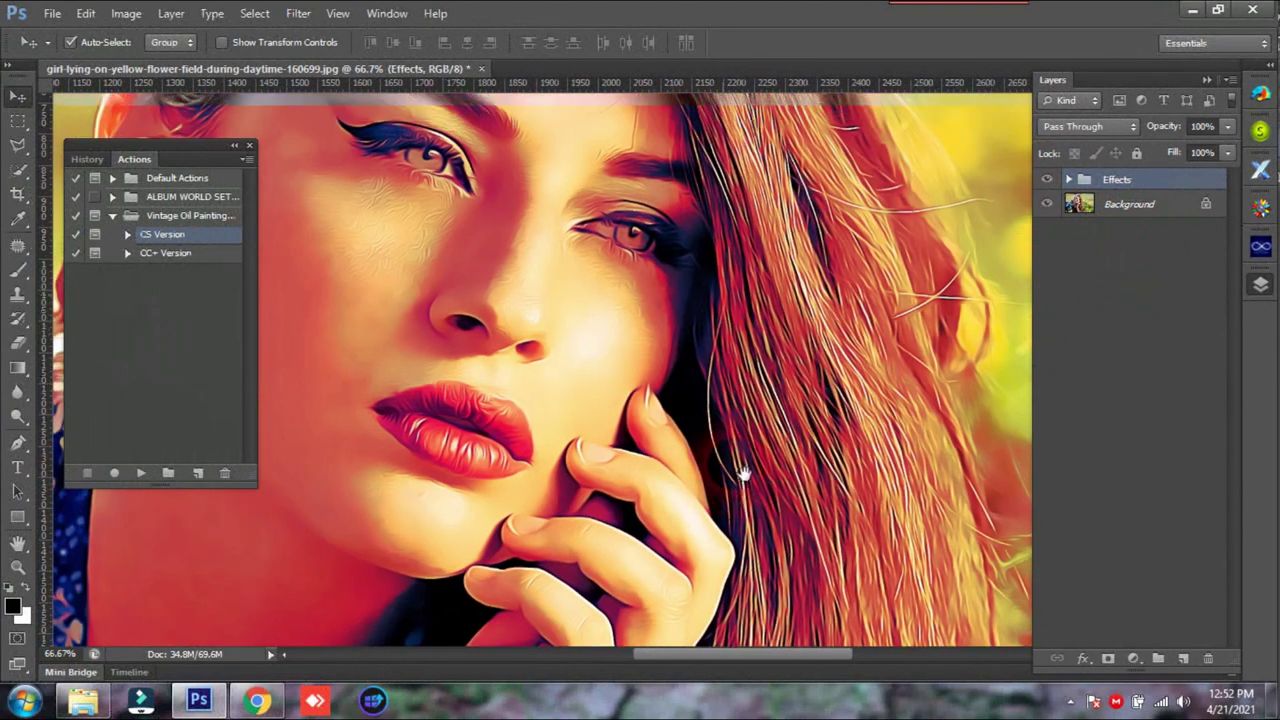
pyautogui.scroll(5, 700, 380)
pyautogui.moveTo(675, 303); pyautogui.dragTo(734, 348)
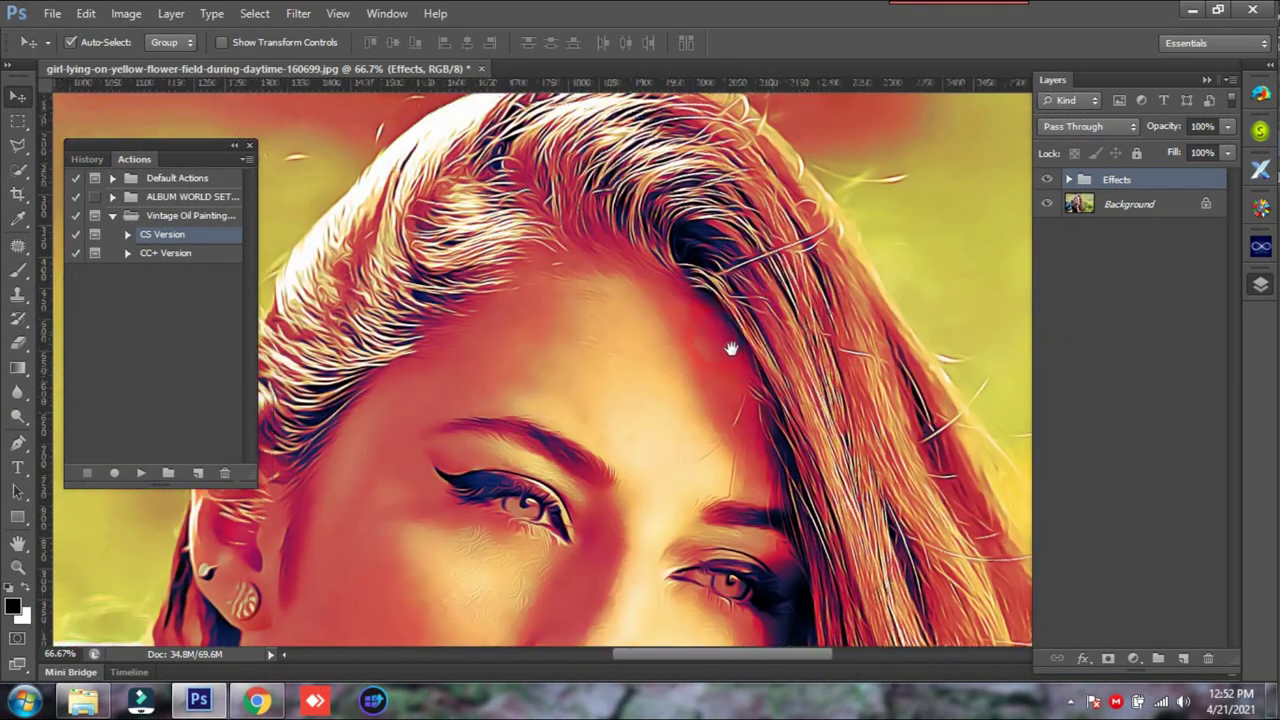
pyautogui.moveTo(573, 543); pyautogui.dragTo(695, 285)
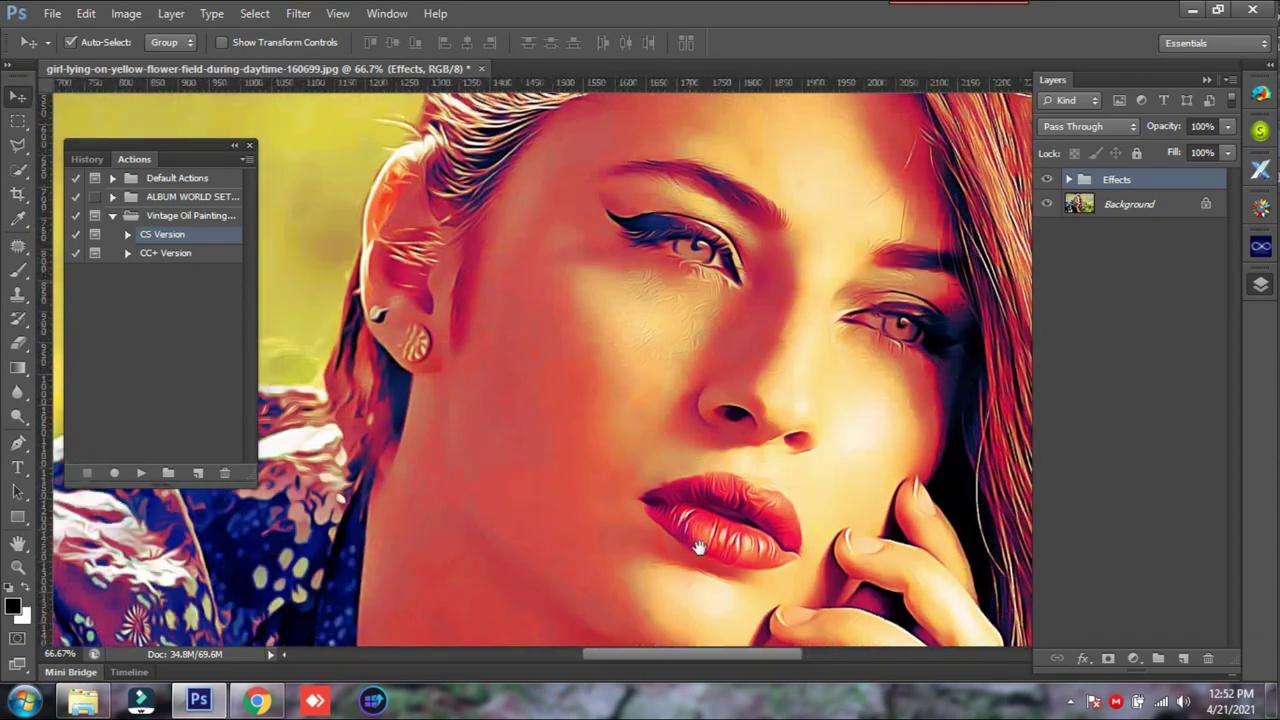
pyautogui.moveTo(698, 547); pyautogui.dragTo(591, 349)
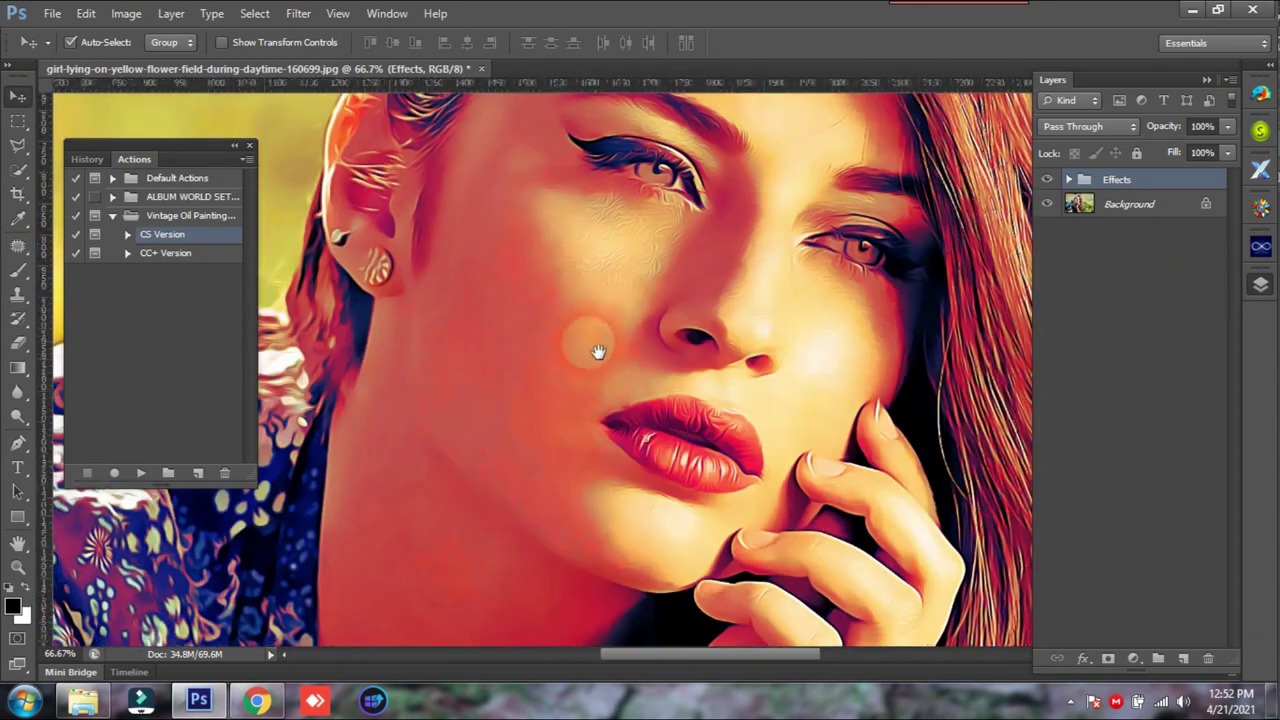
pyautogui.moveTo(857, 491); pyautogui.dragTo(609, 411)
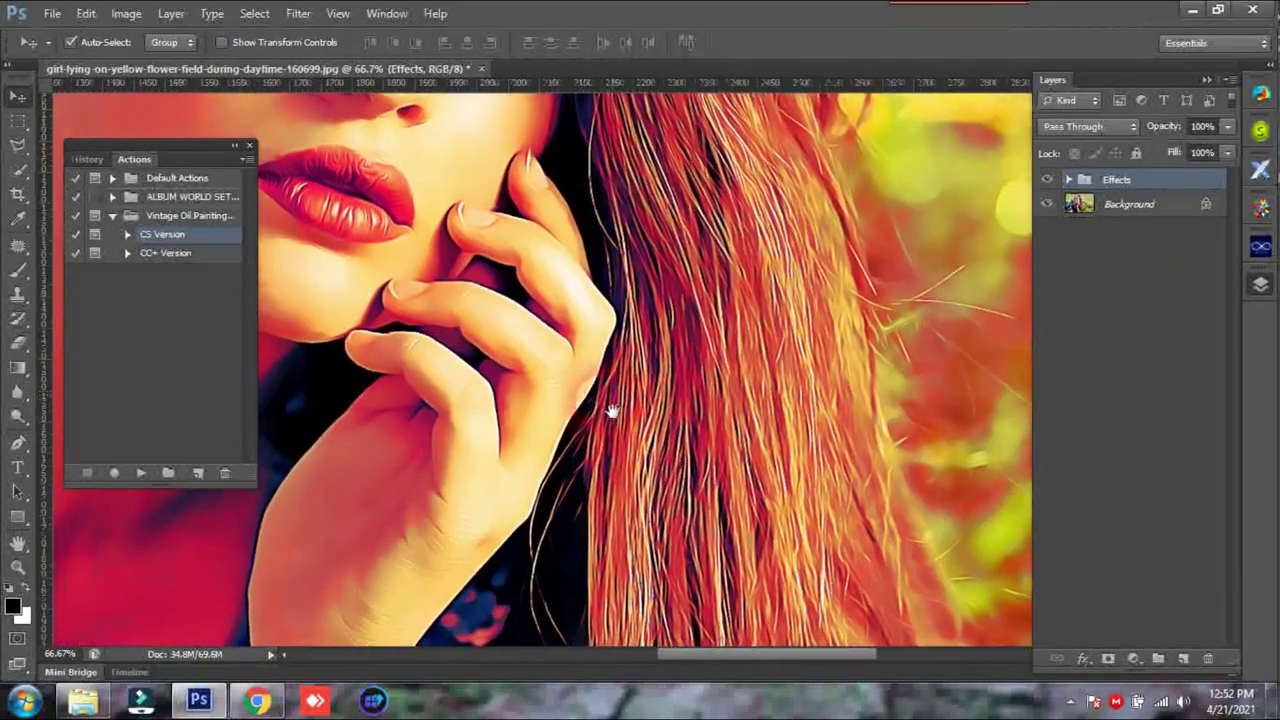
pyautogui.moveTo(771, 477); pyautogui.dragTo(718, 296)
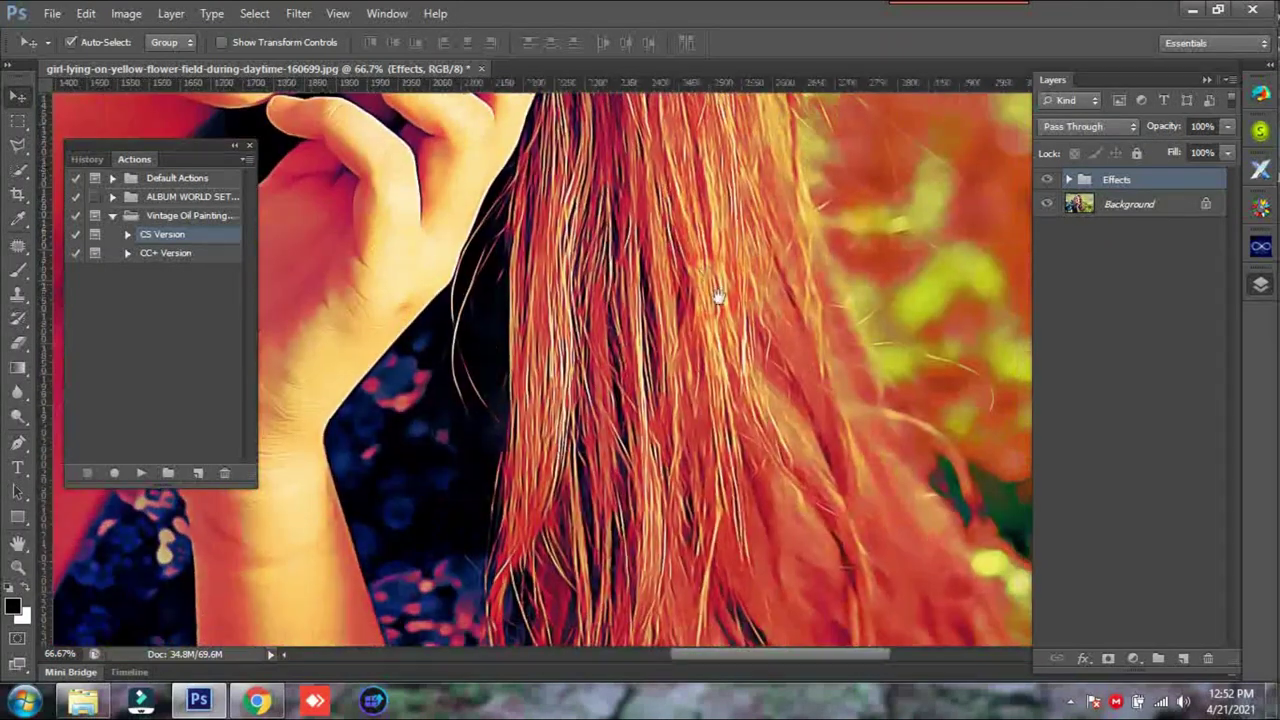
pyautogui.moveTo(680, 429)
pyautogui.mouseDown()
pyautogui.moveTo(727, 298)
pyautogui.moveTo(723, 563)
pyautogui.mouseUp()
pyautogui.moveTo(654, 363); pyautogui.dragTo(693, 471)
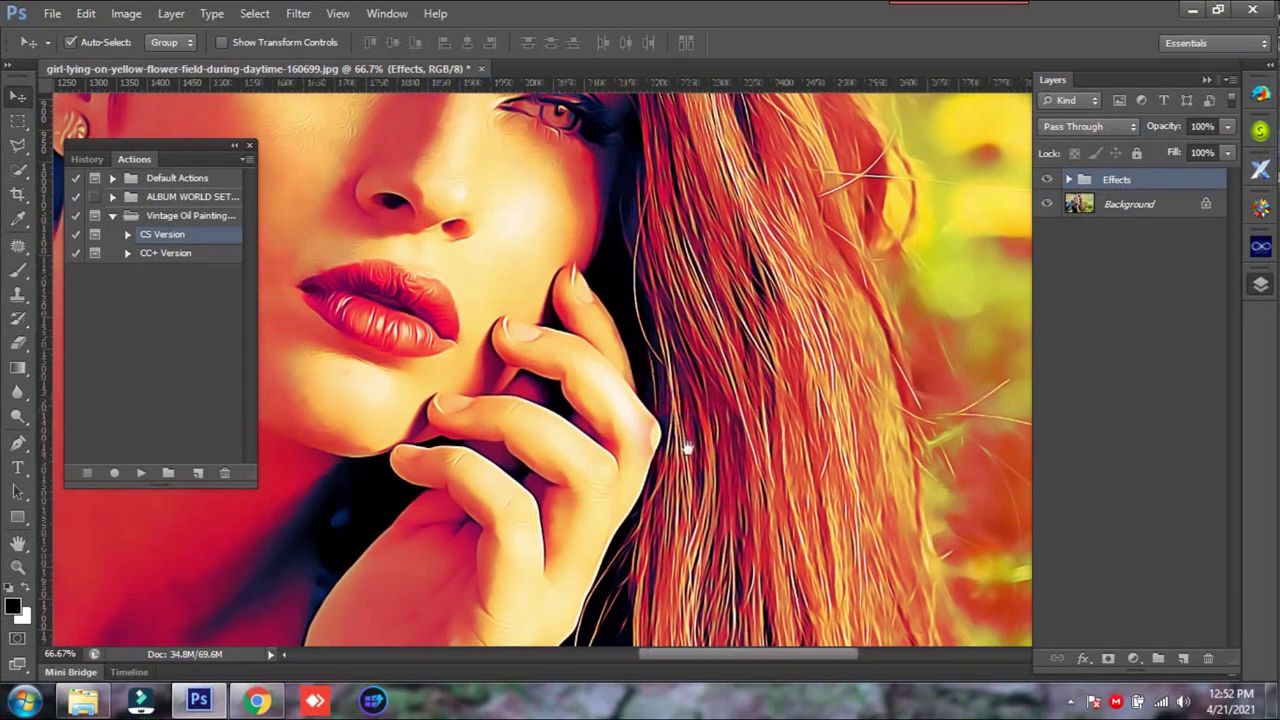
pyautogui.moveTo(629, 351); pyautogui.dragTo(709, 486)
pyautogui.moveTo(675, 355); pyautogui.dragTo(703, 413)
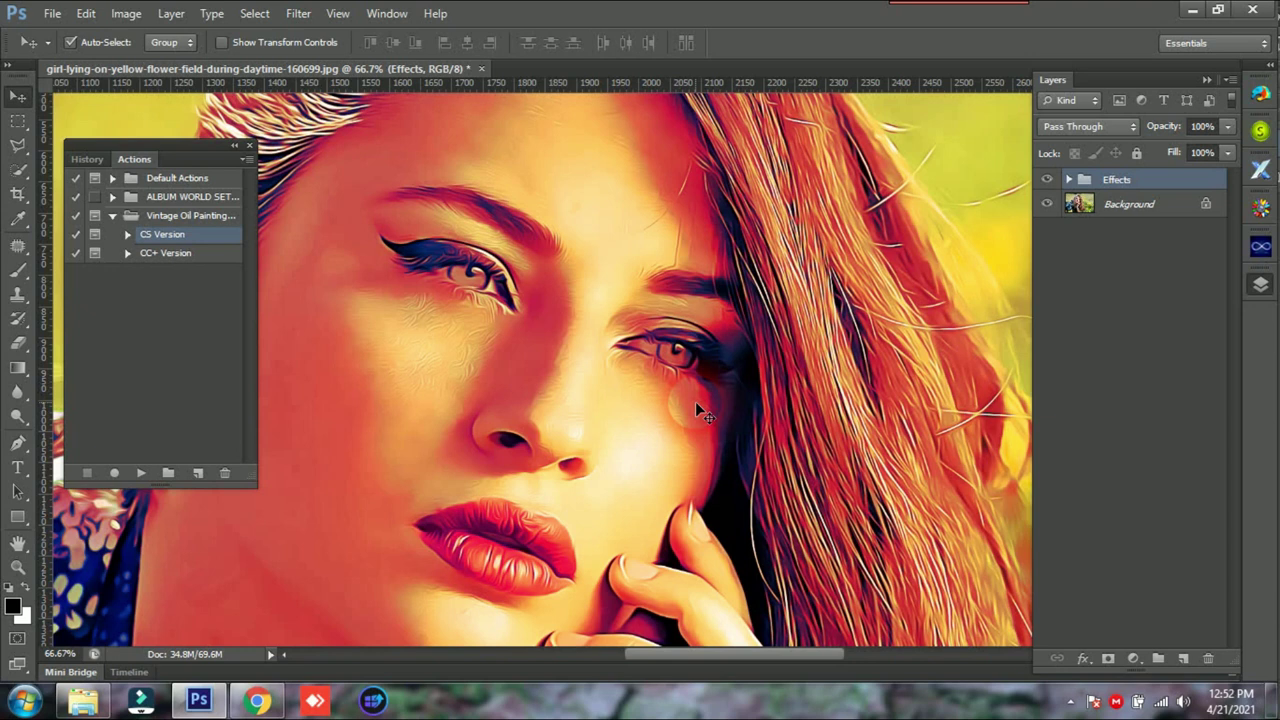